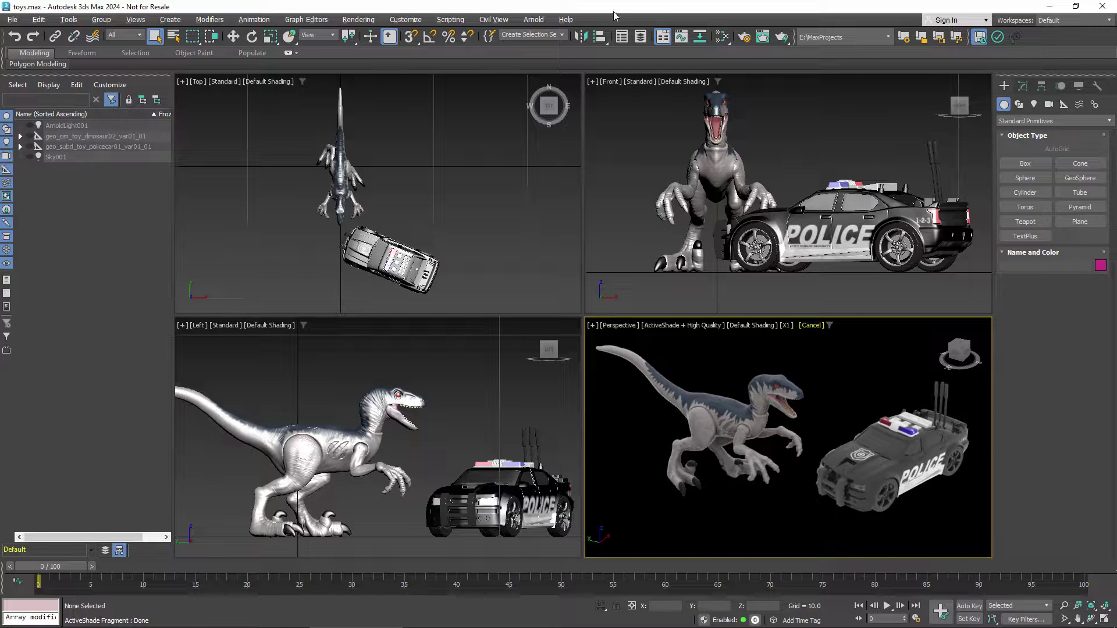
Step: Check in About 3ds Max that the version is 2024.1 Update, then close it
click(565, 20)
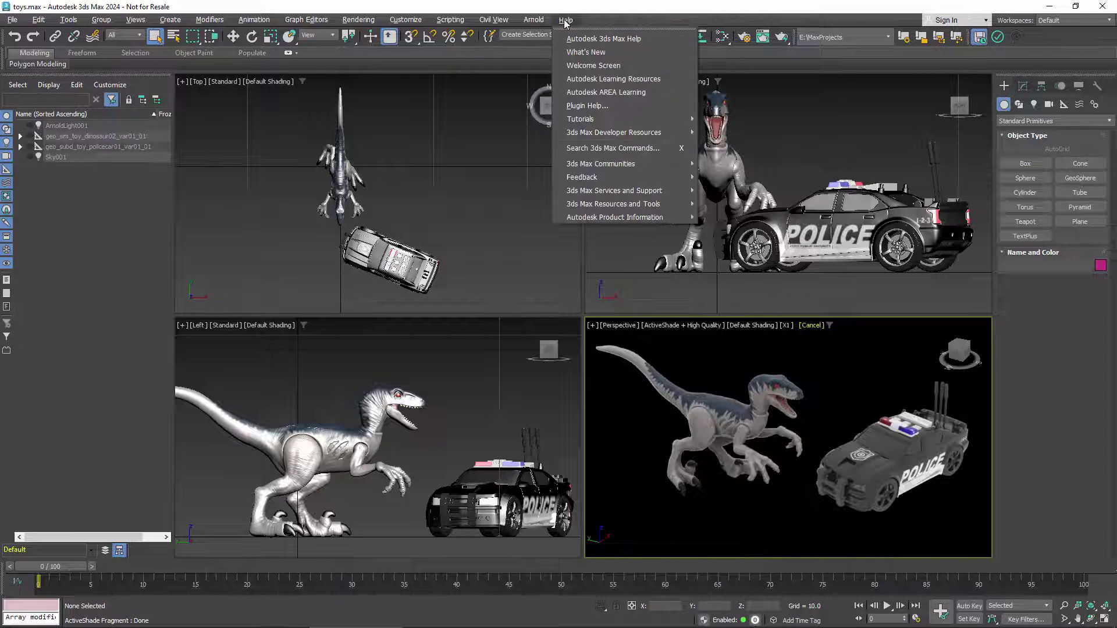
mouse_move(597, 221)
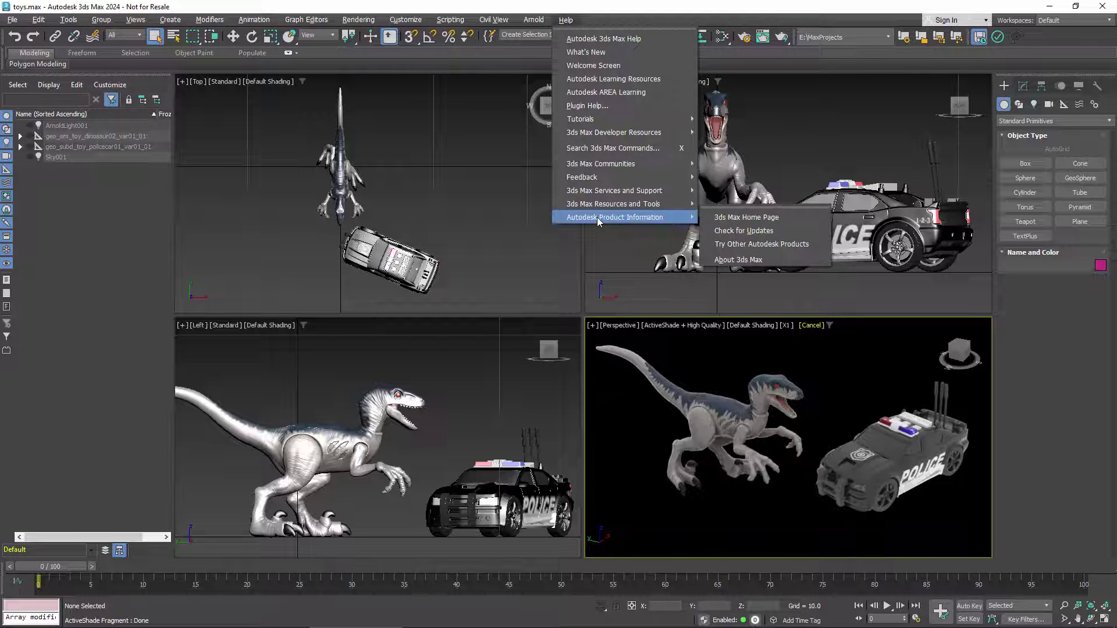
click(742, 260)
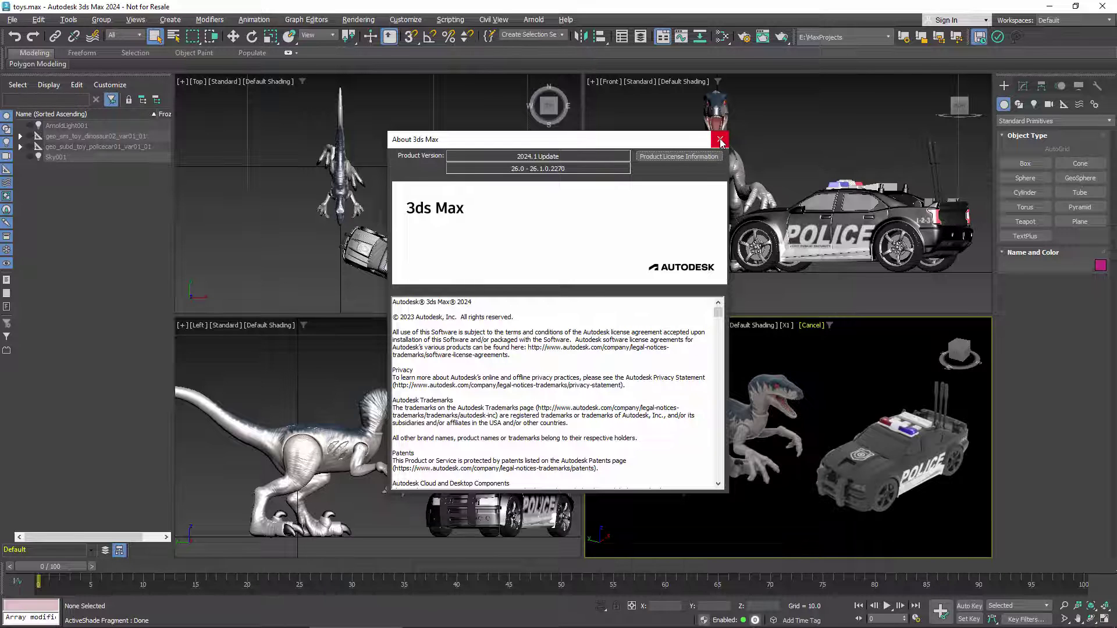
click(721, 140)
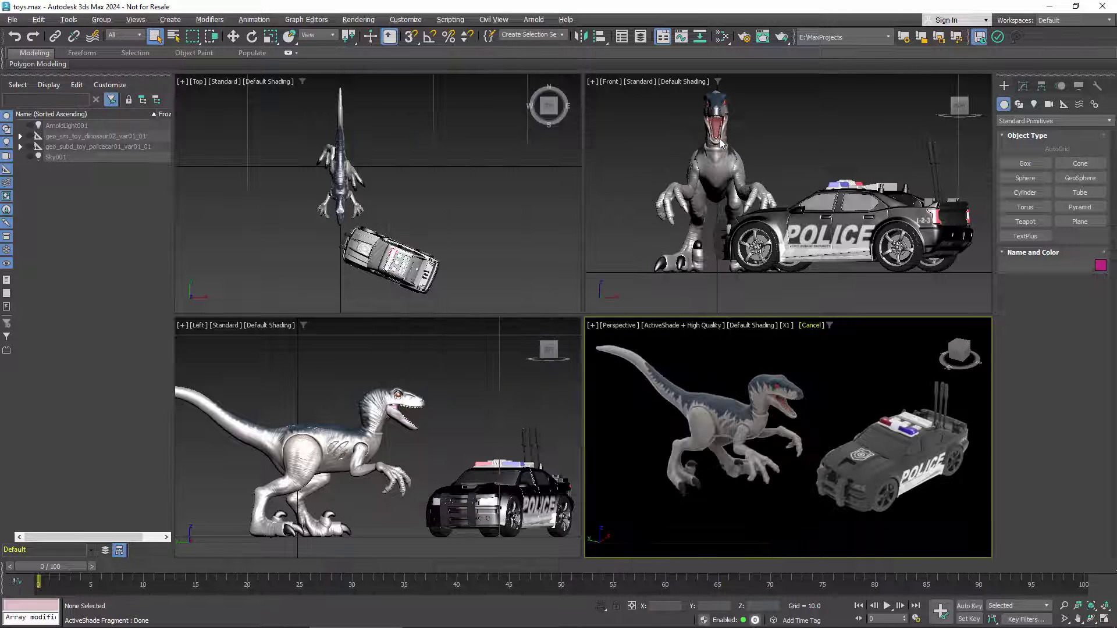
Step: Glance at the Color Management help page in the browser, then return to the toys.max scene
key(alt+Tab)
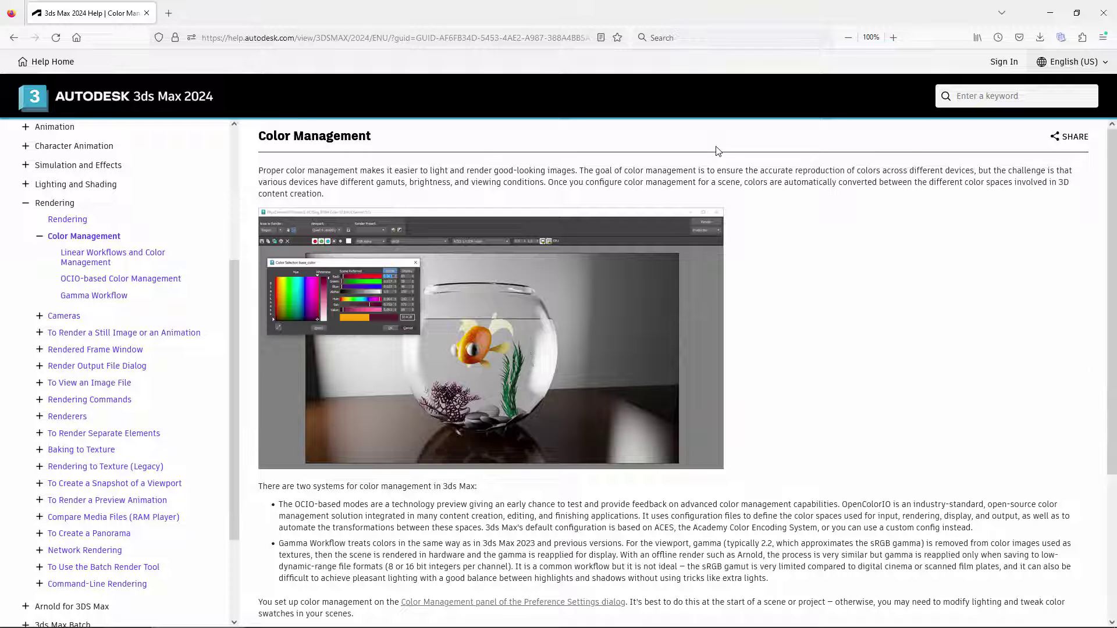
key(alt+Tab)
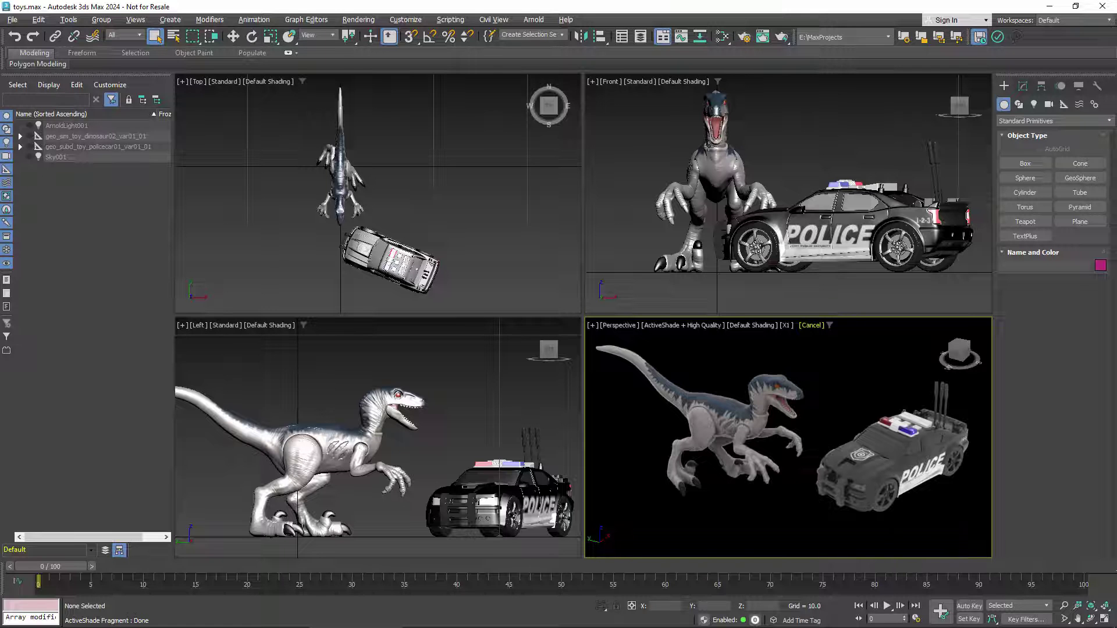
Step: Set Color Management Mode to OCIO (Technology Preview) - 3ds Max Default, giving ACEScg rendering space
click(366, 21)
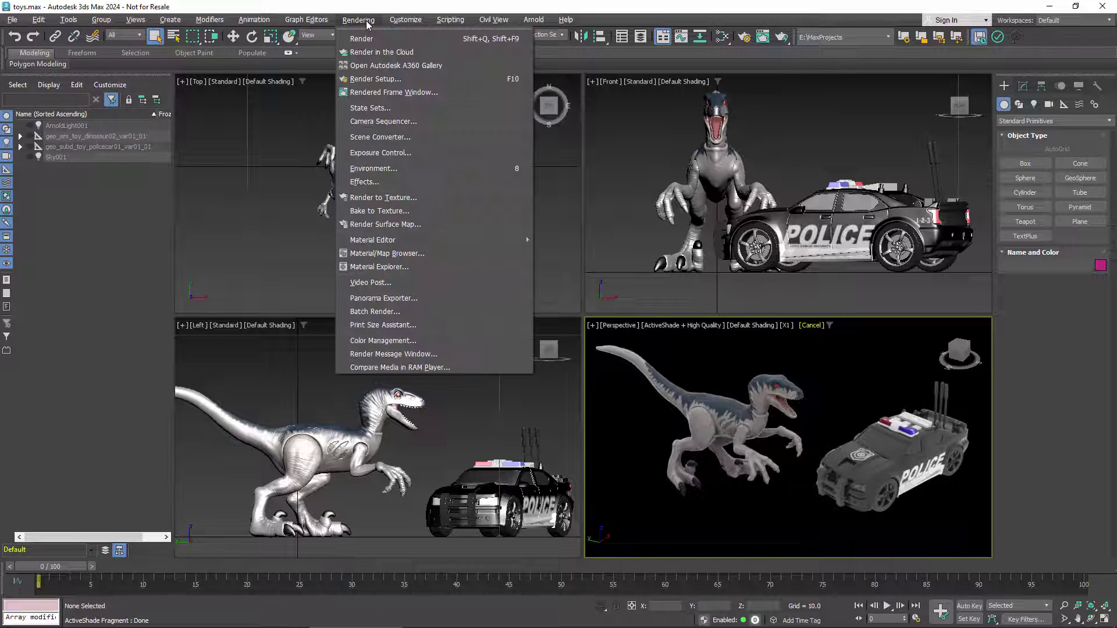
click(372, 340)
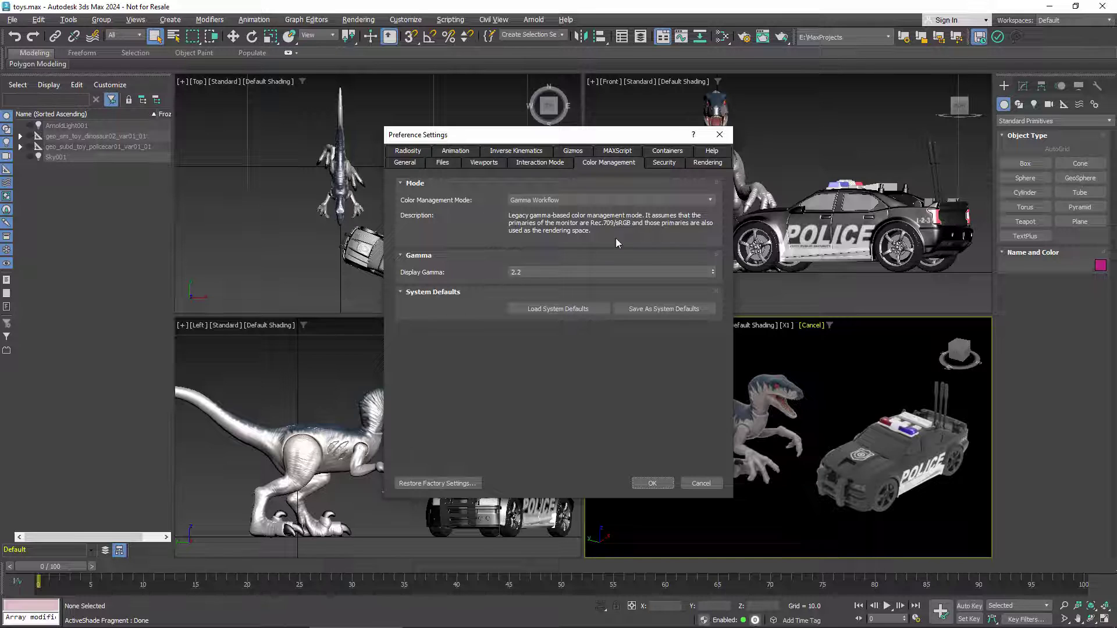
click(710, 201)
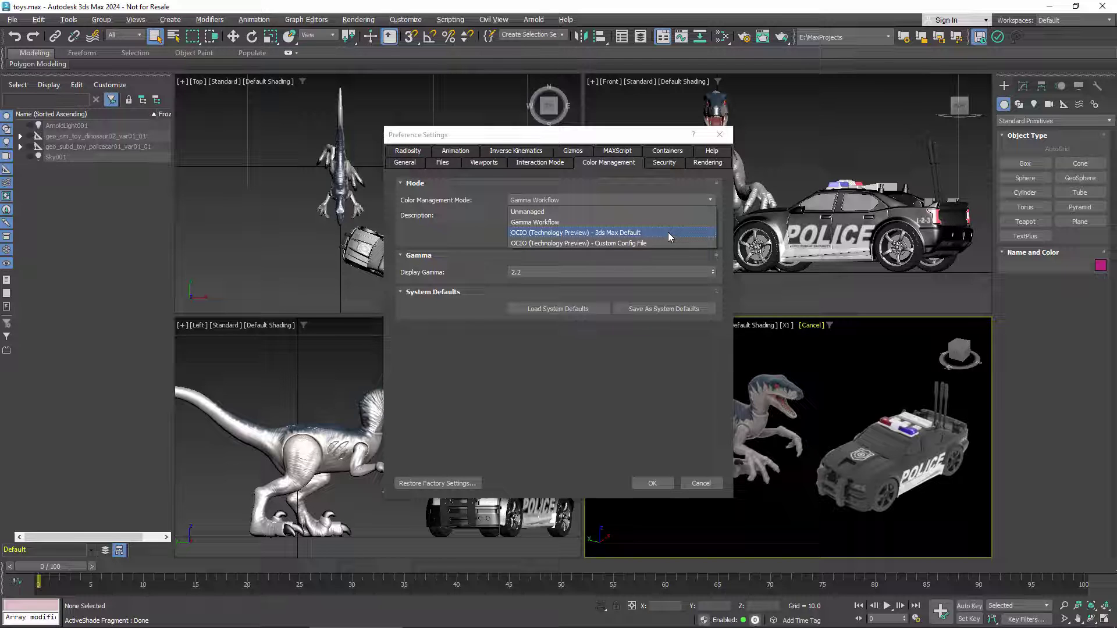
click(668, 232)
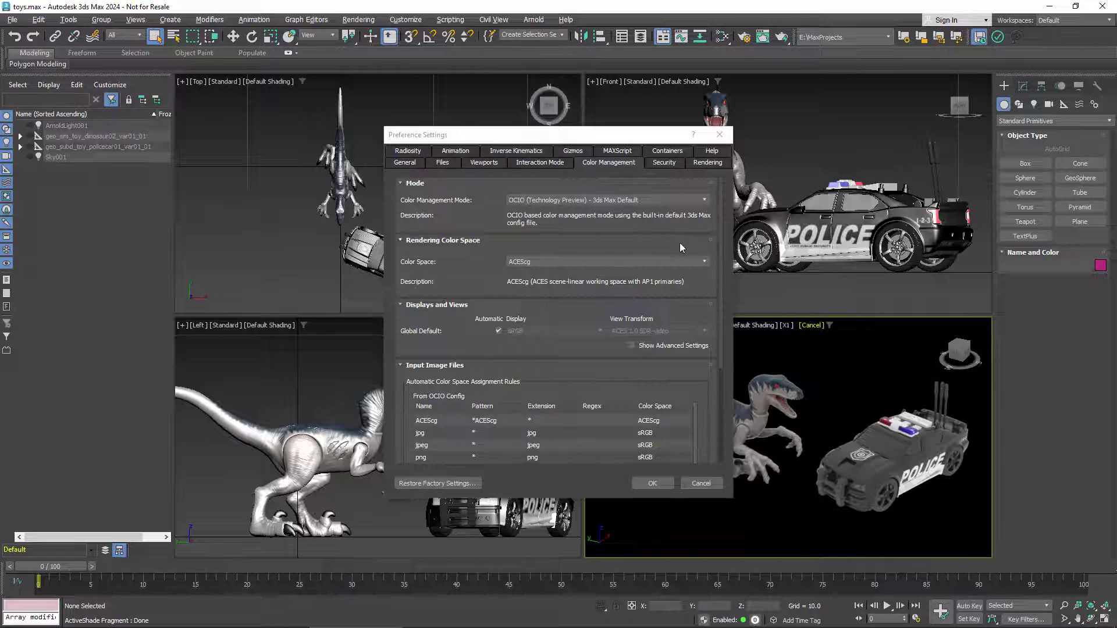
click(703, 261)
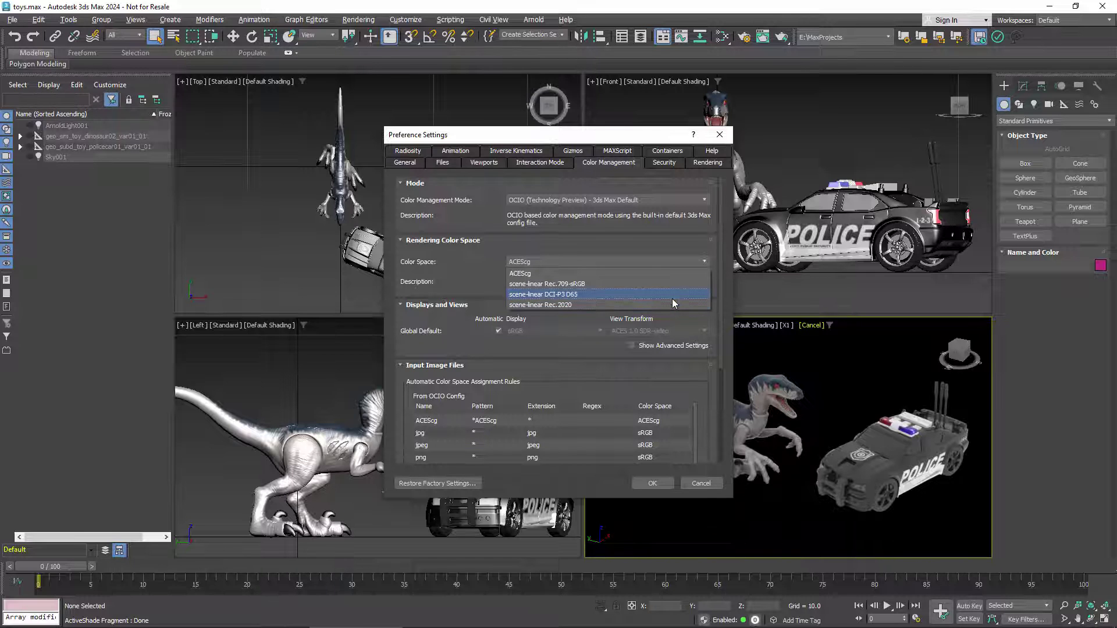
click(671, 273)
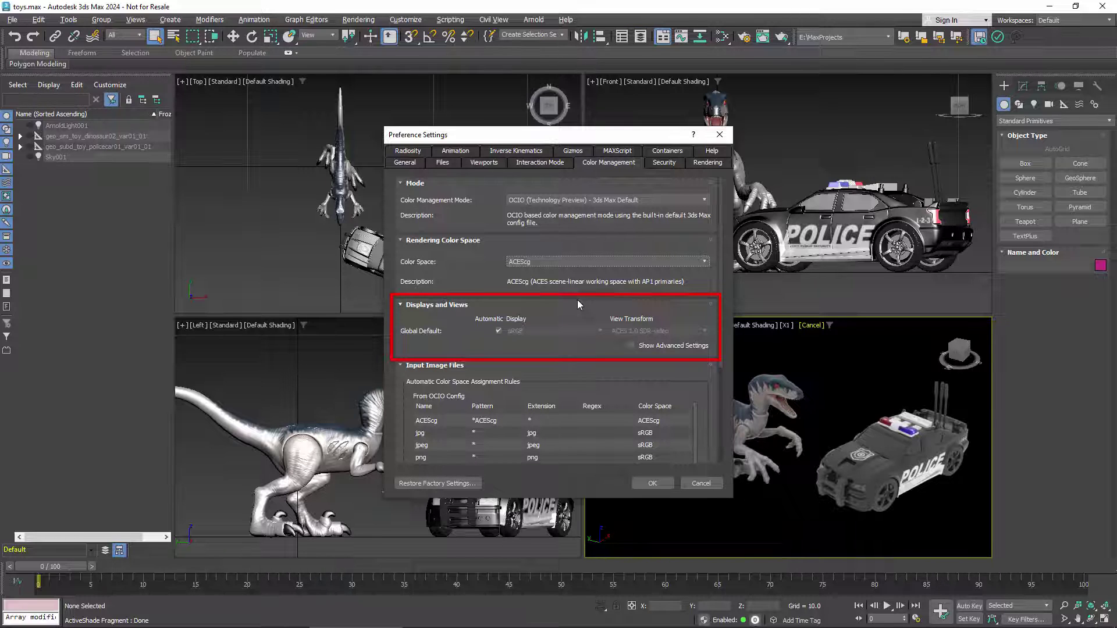
Step: Set the global default display manually to sRGB with ACES 1.0 SDR-video, and show advanced settings
click(499, 331)
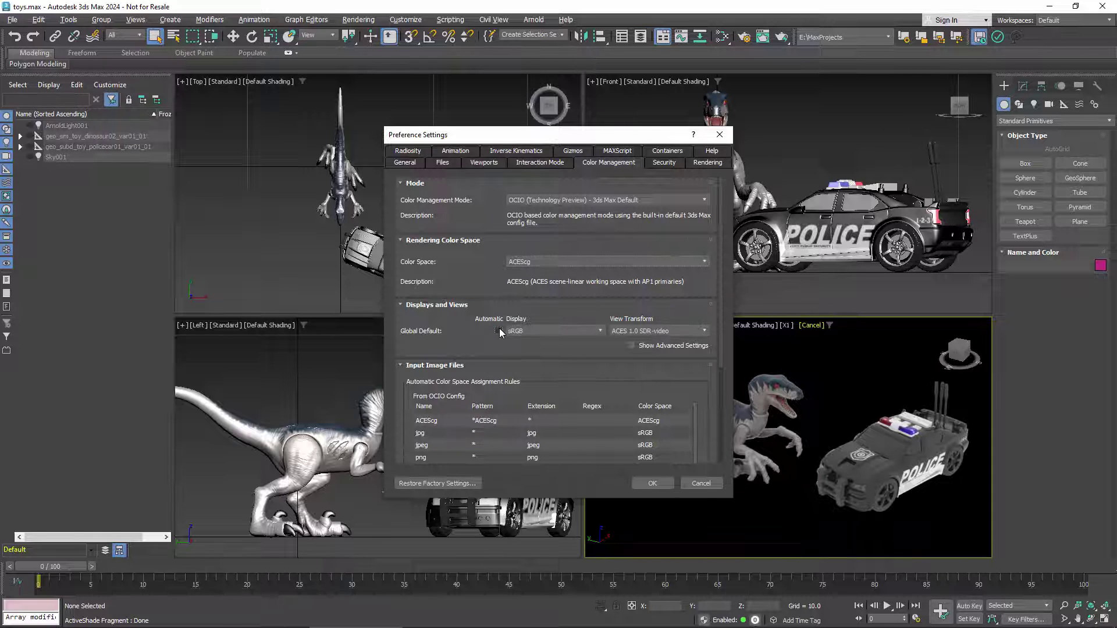
click(601, 331)
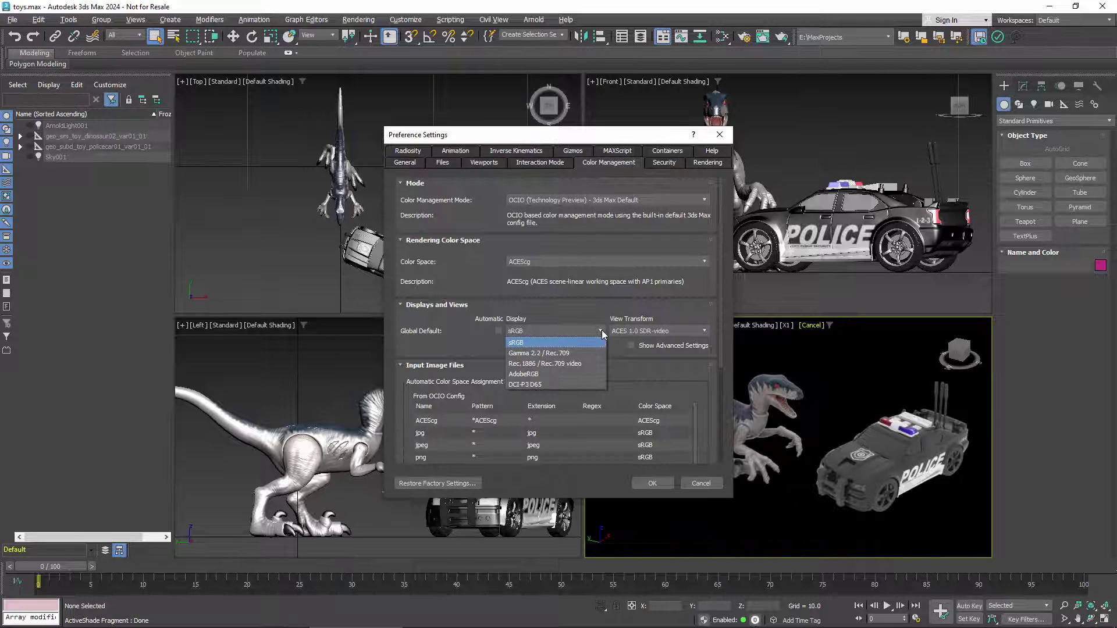
click(704, 330)
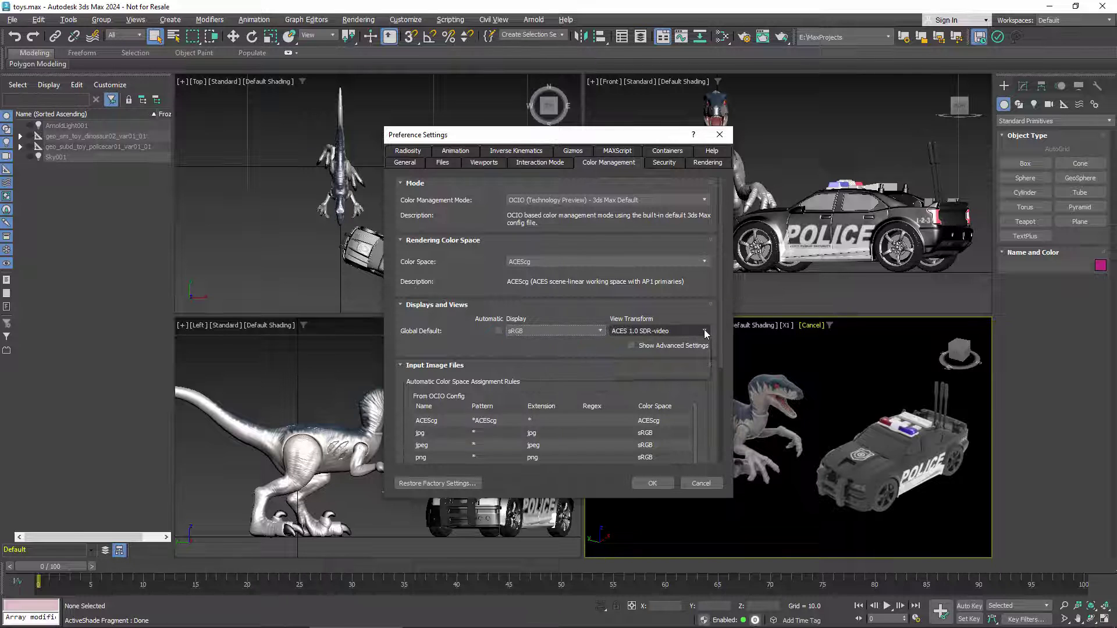
click(704, 329)
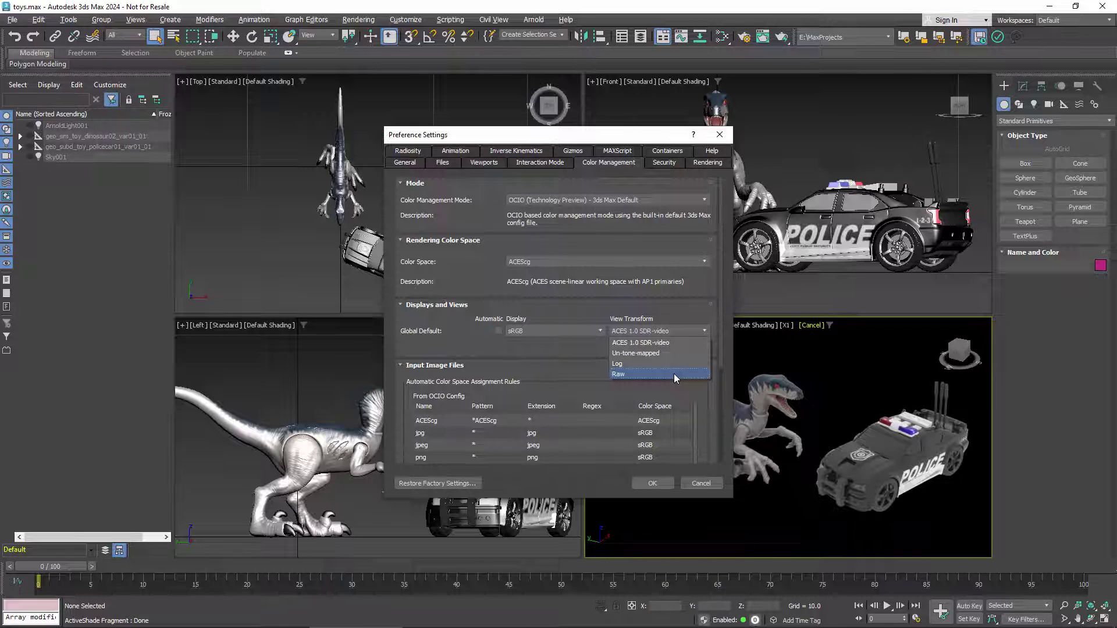
click(702, 313)
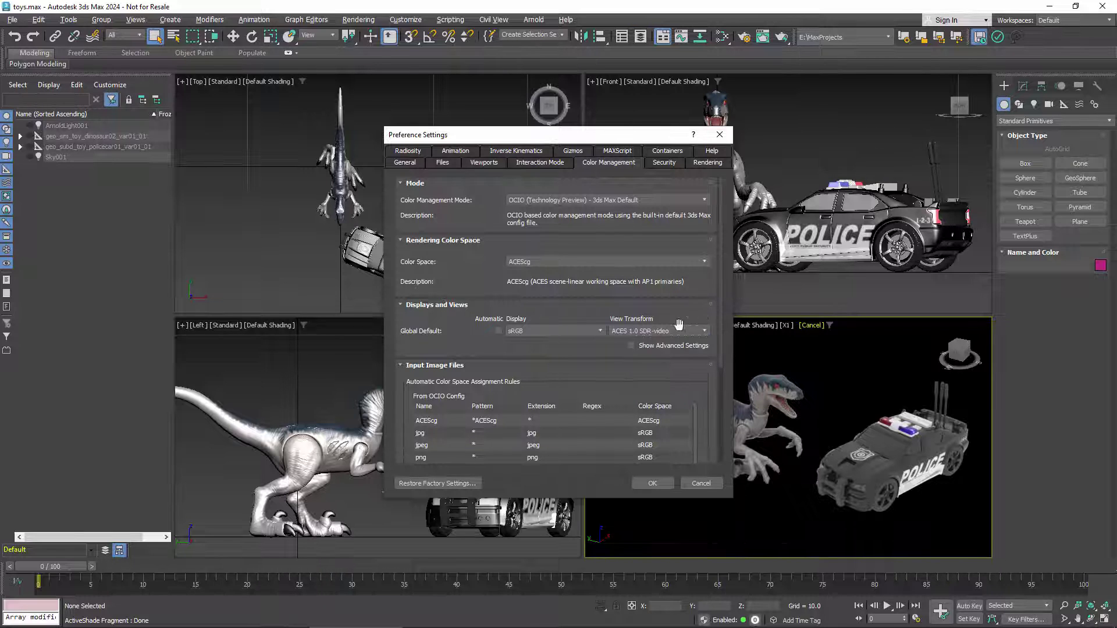
click(631, 345)
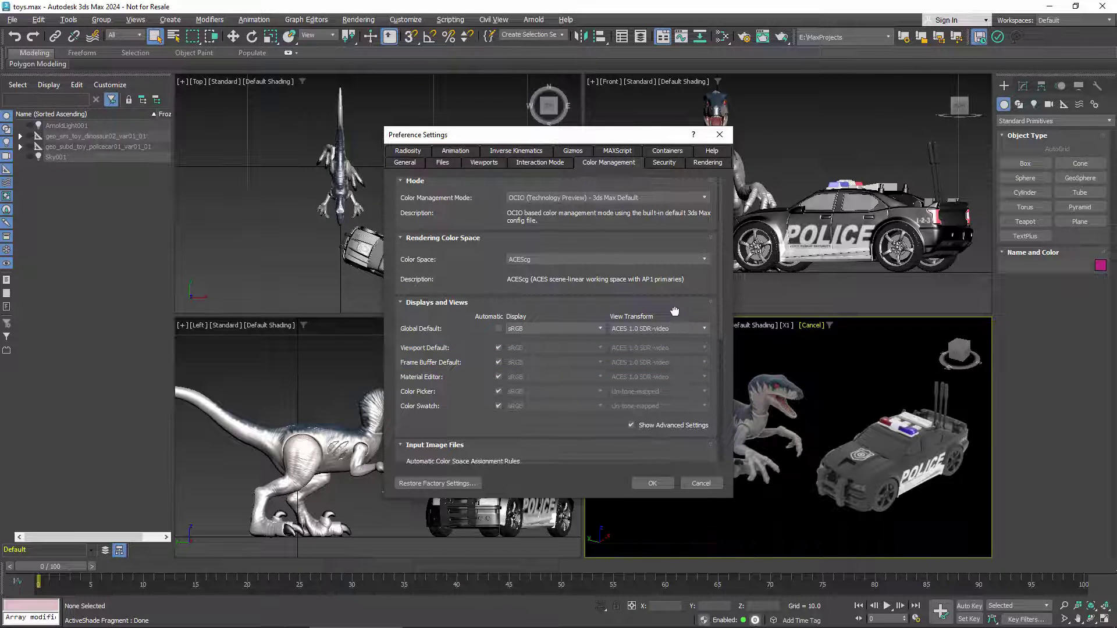
drag(677, 315, 681, 134)
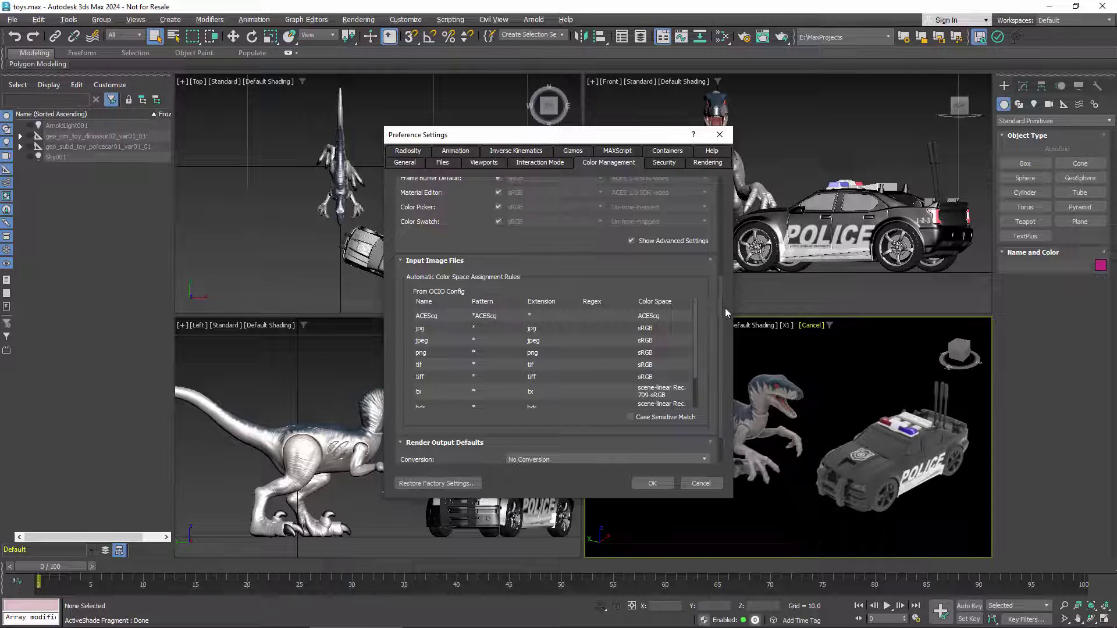
drag(681, 289, 677, 204)
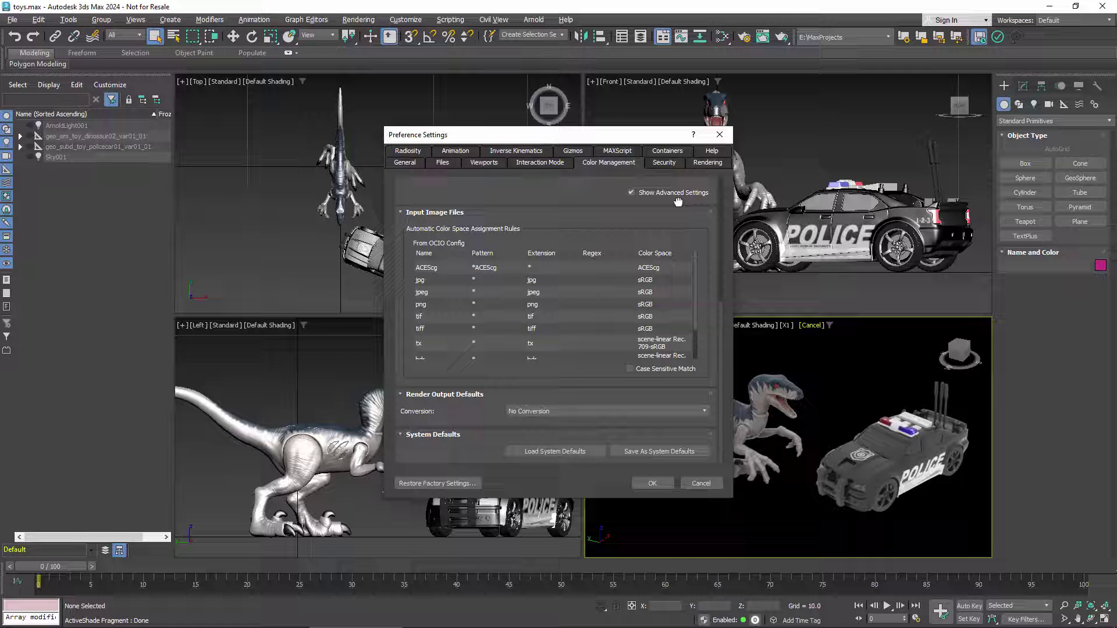
click(705, 412)
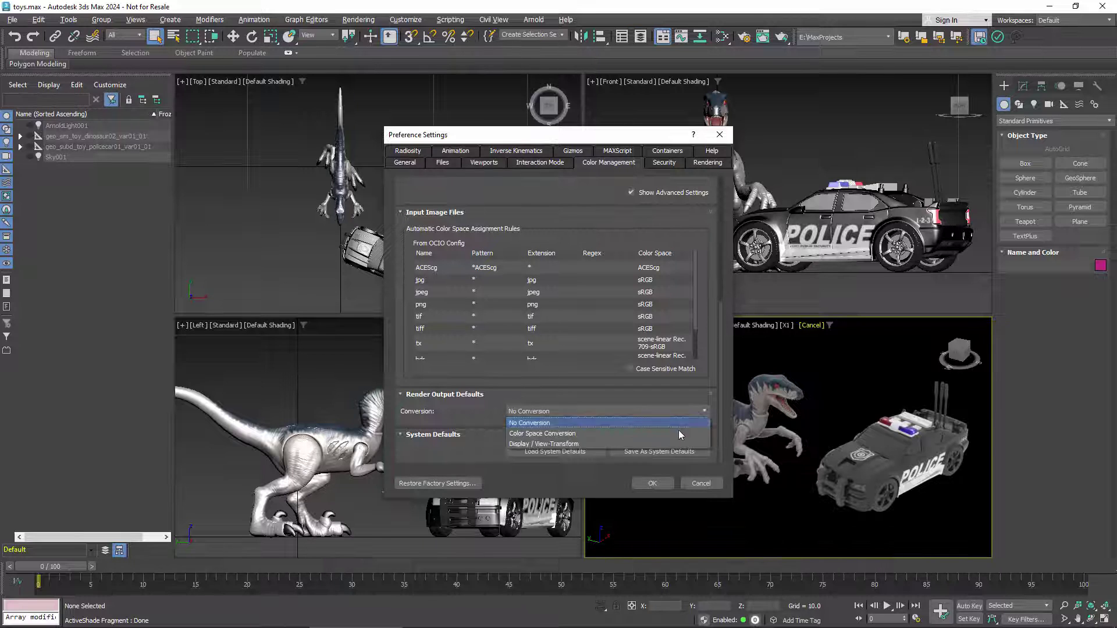
click(658, 445)
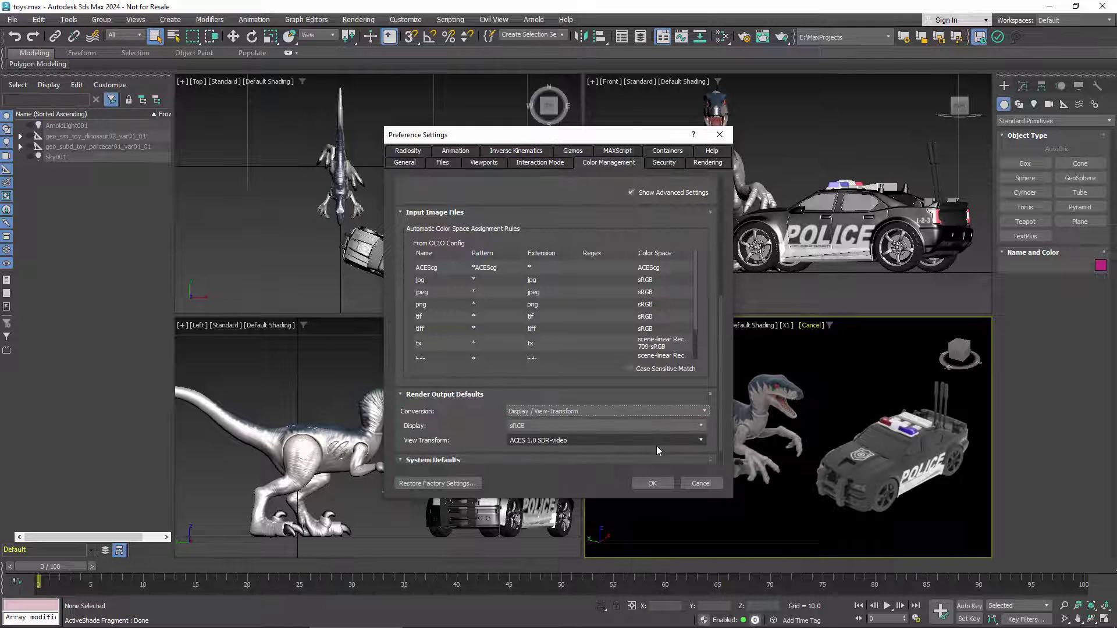
click(701, 426)
click(701, 428)
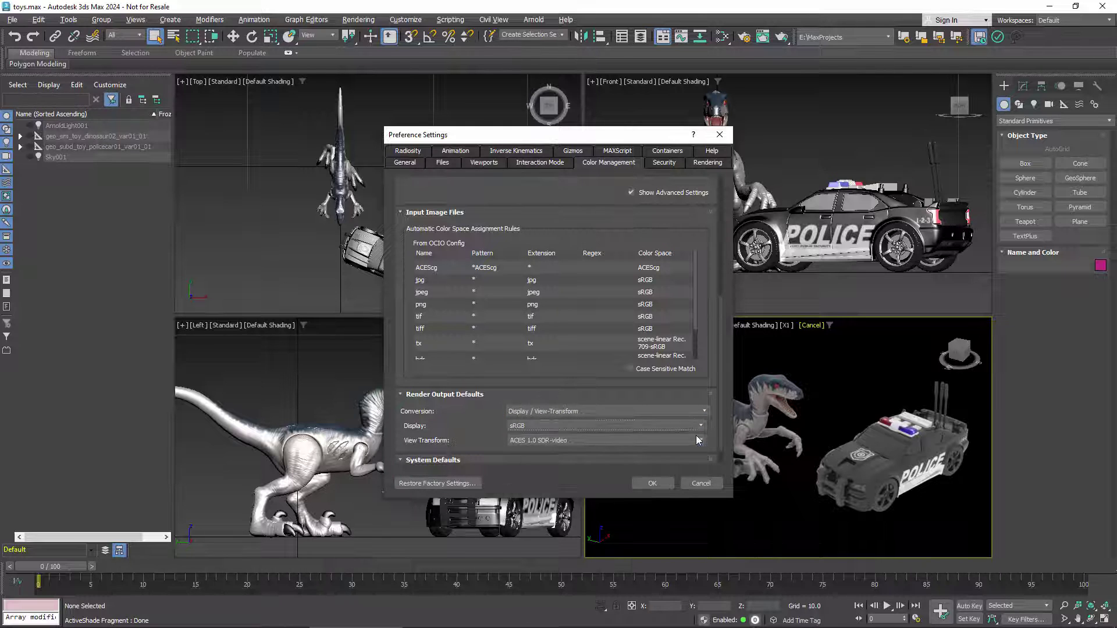
click(699, 442)
click(699, 443)
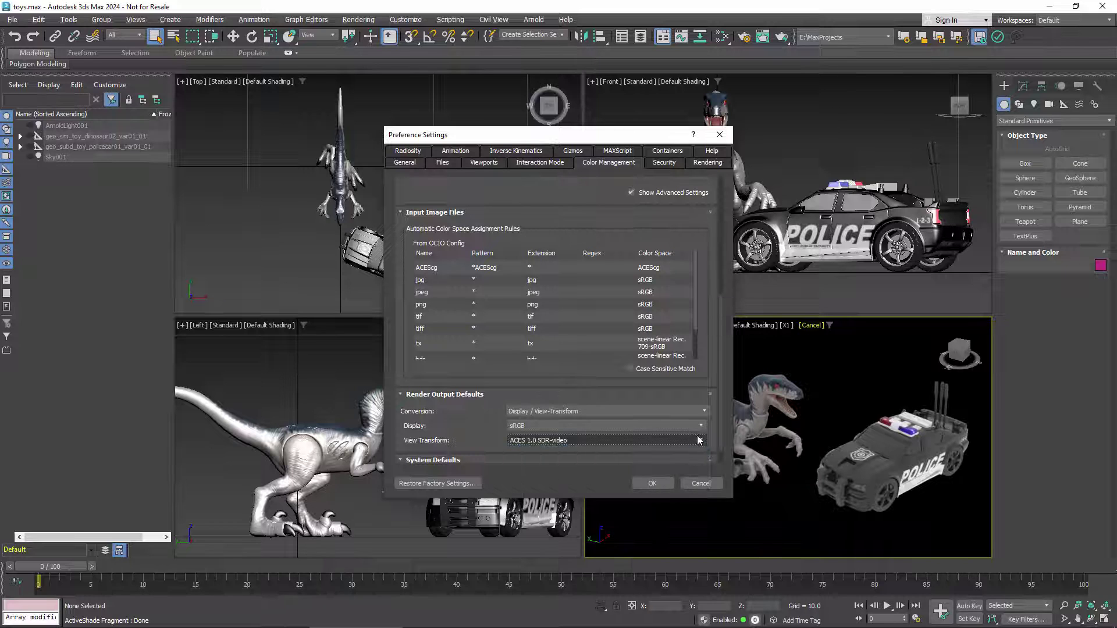
click(703, 411)
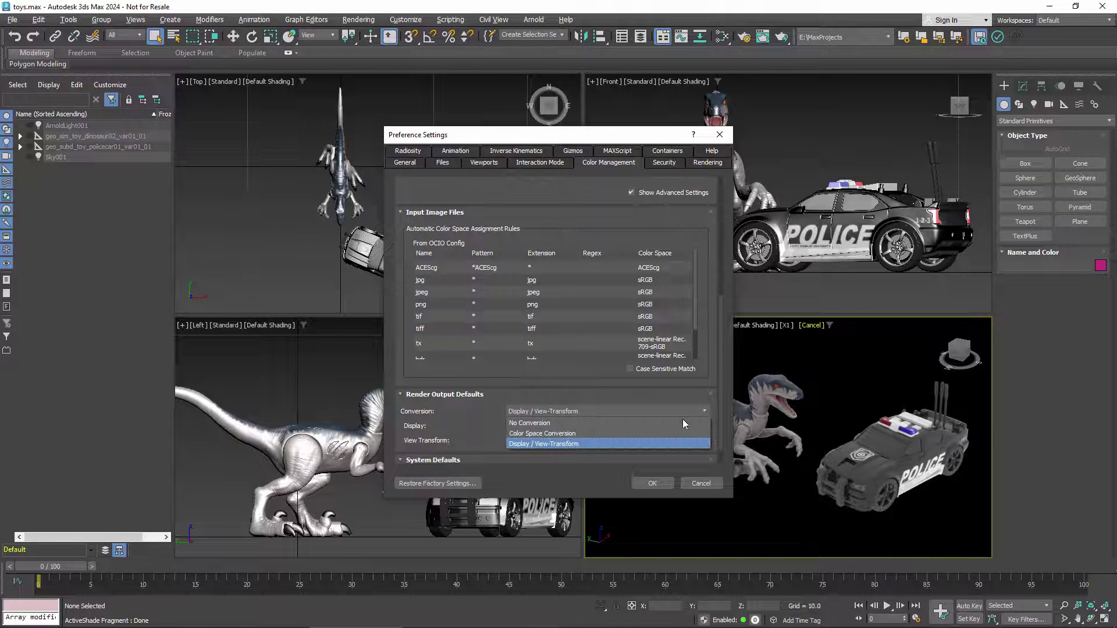
click(663, 434)
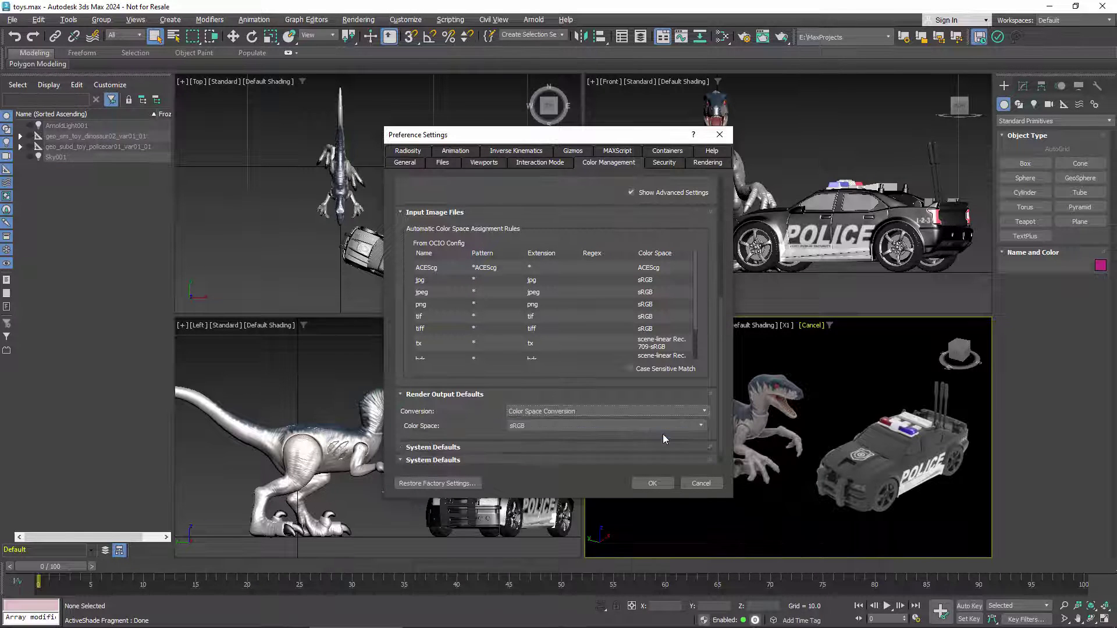
click(700, 426)
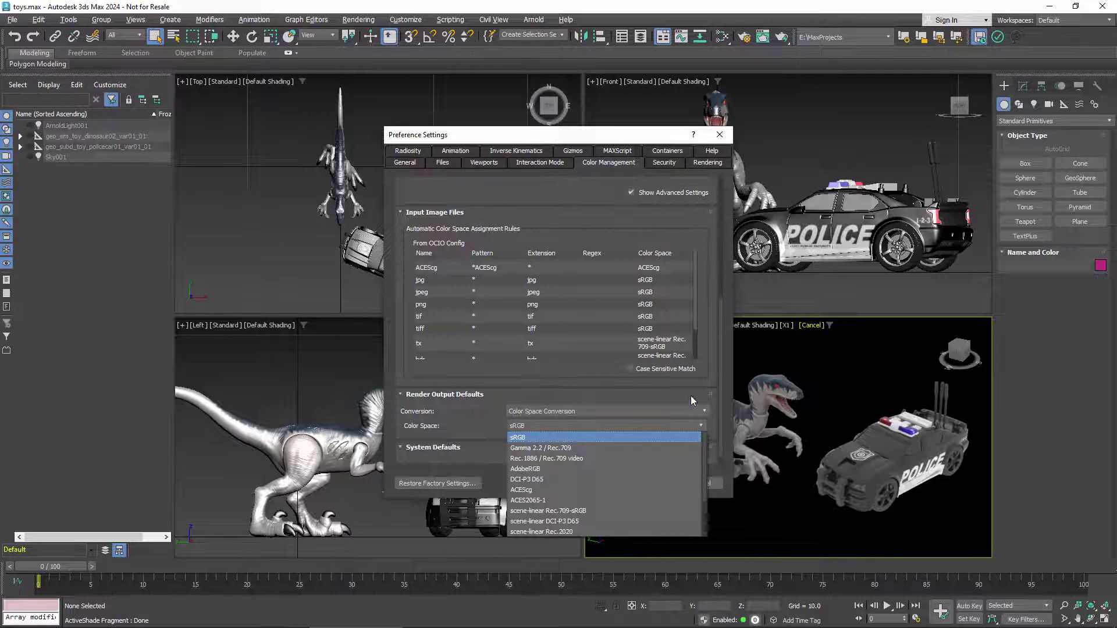
click(701, 411)
click(701, 411)
click(666, 424)
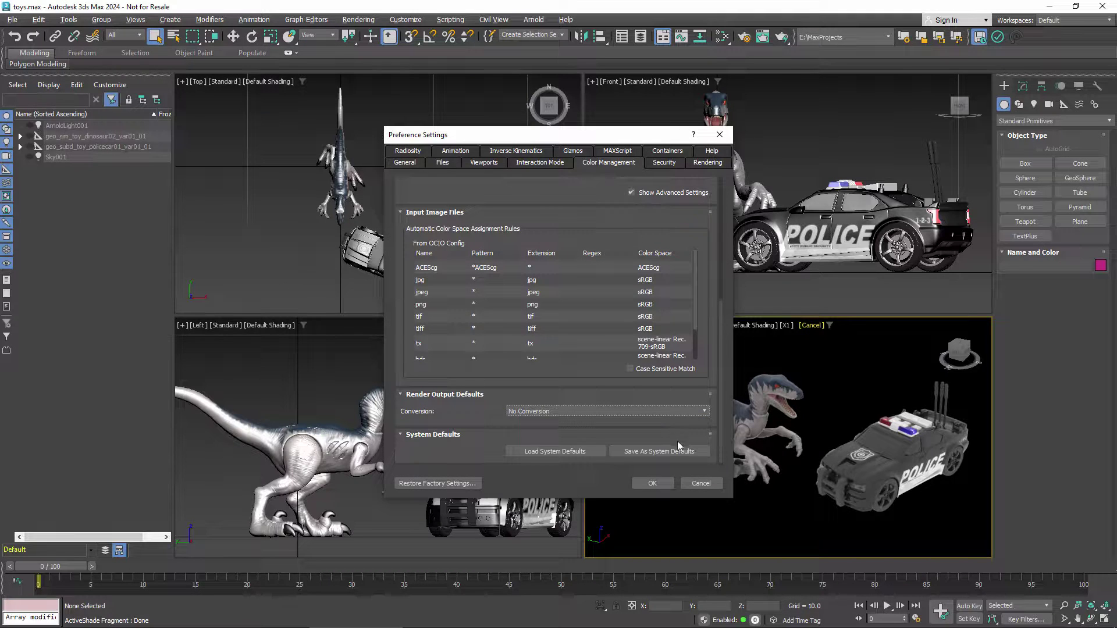
Step: Accept the Preference Settings, triggering the OCIO technology-preview warning
click(663, 484)
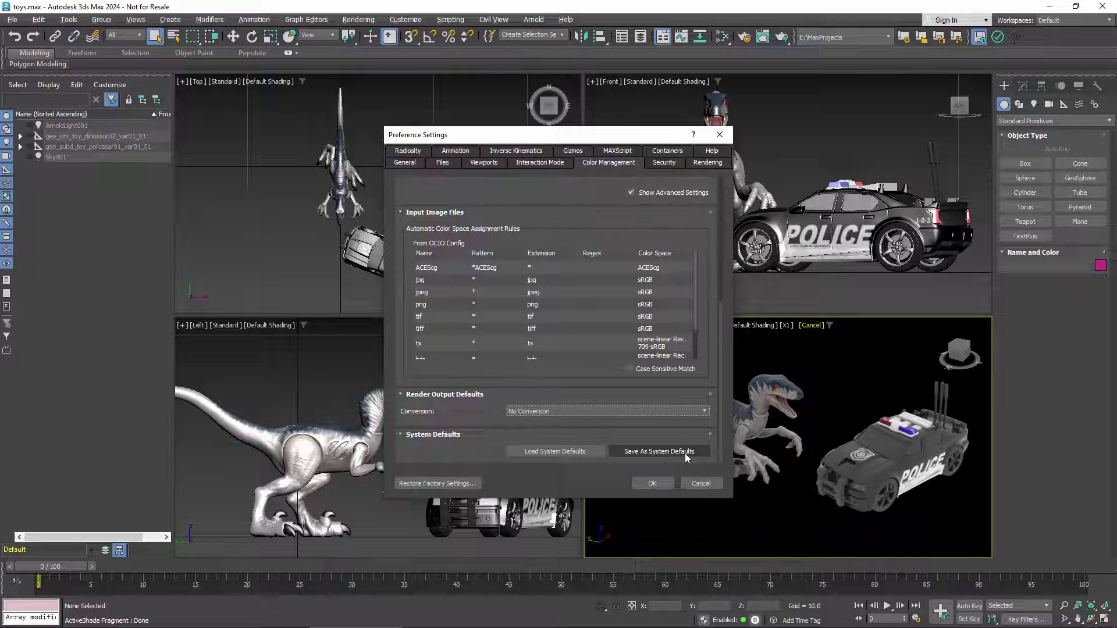
click(662, 484)
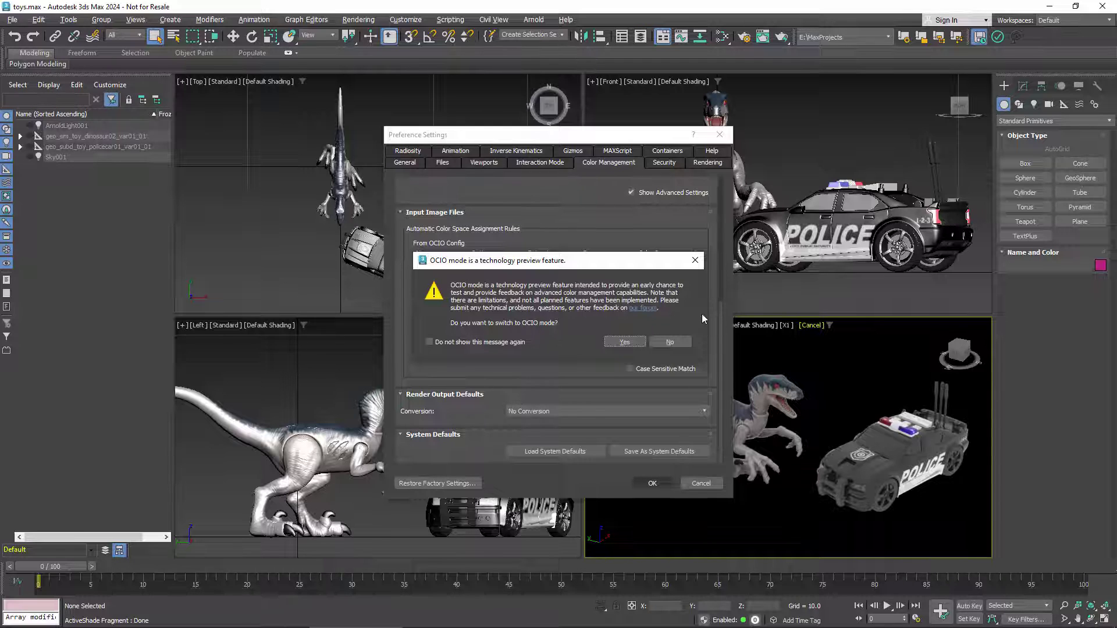
Step: Browse the color management feedback forum, then return to the waiting OCIO prompt in 3ds Max
click(650, 310)
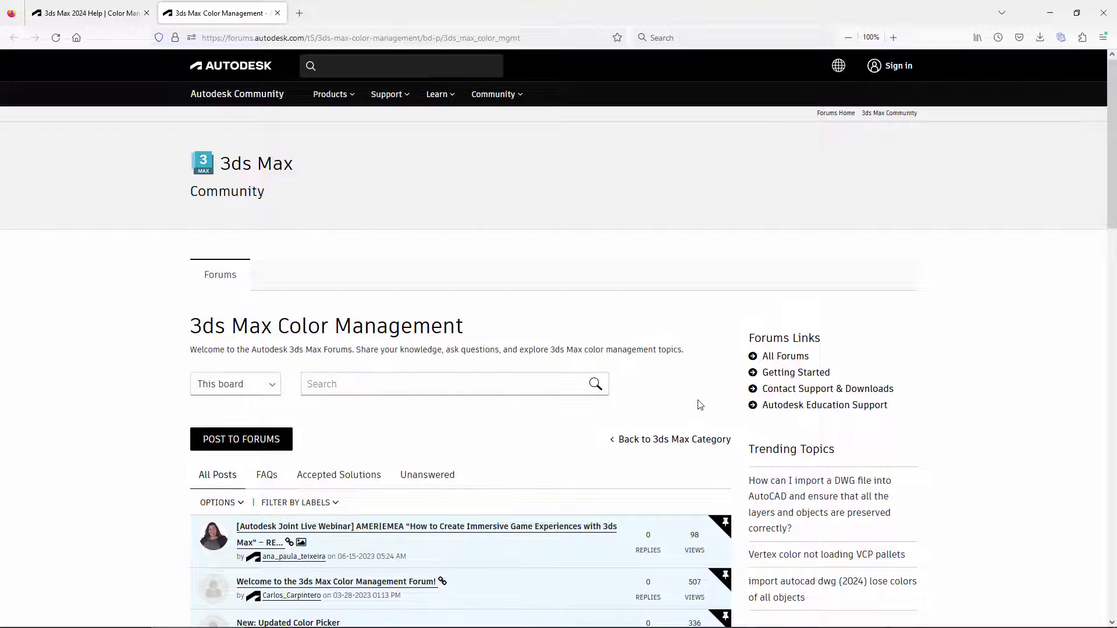
scroll(691, 408, down, 5)
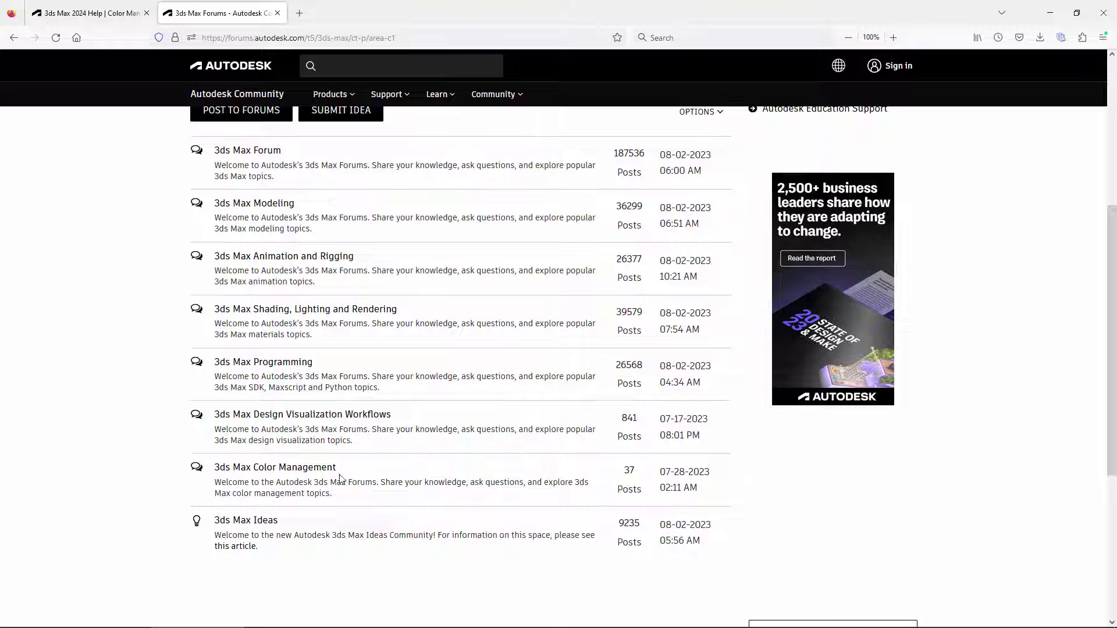
key(alt+Tab)
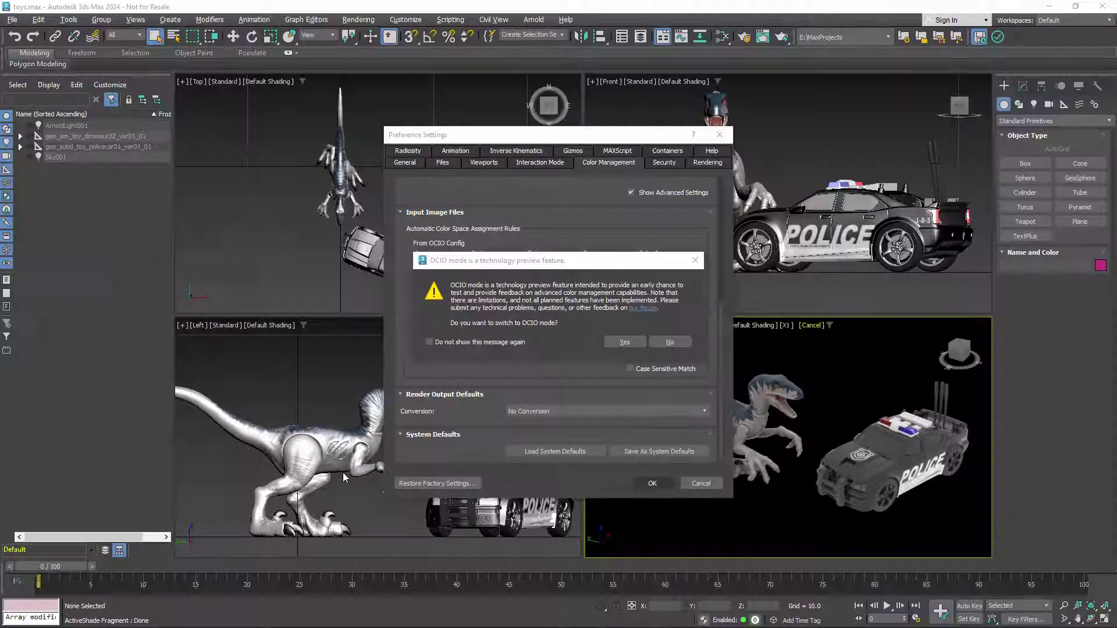
Step: Confirm the switch to OCIO mode, then review Exposure Control in Environment and Effects and close it
click(625, 341)
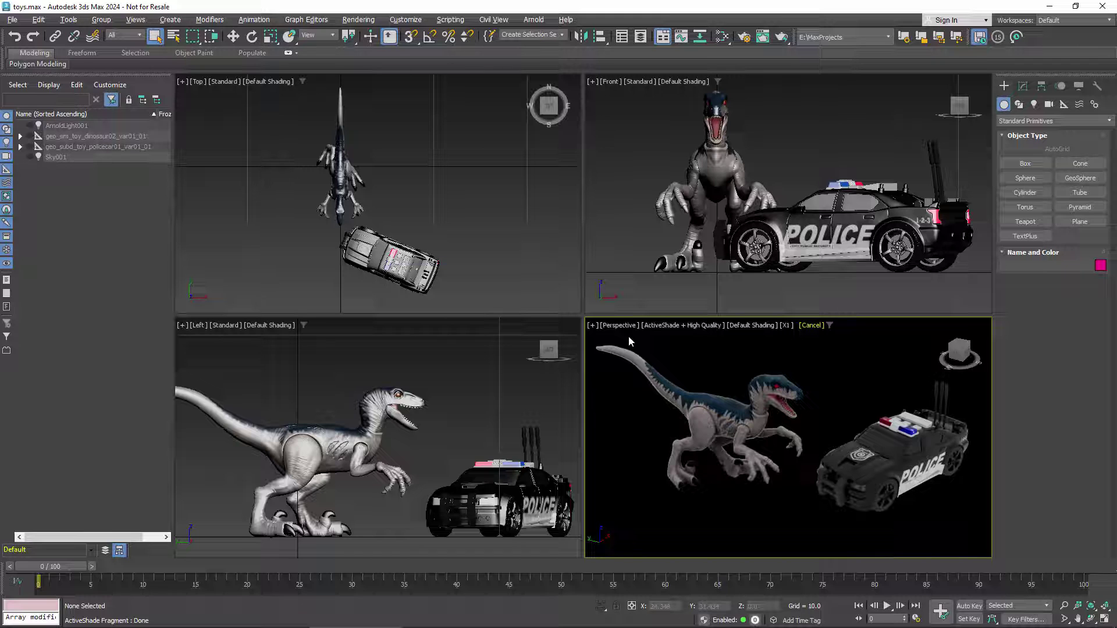
click(359, 21)
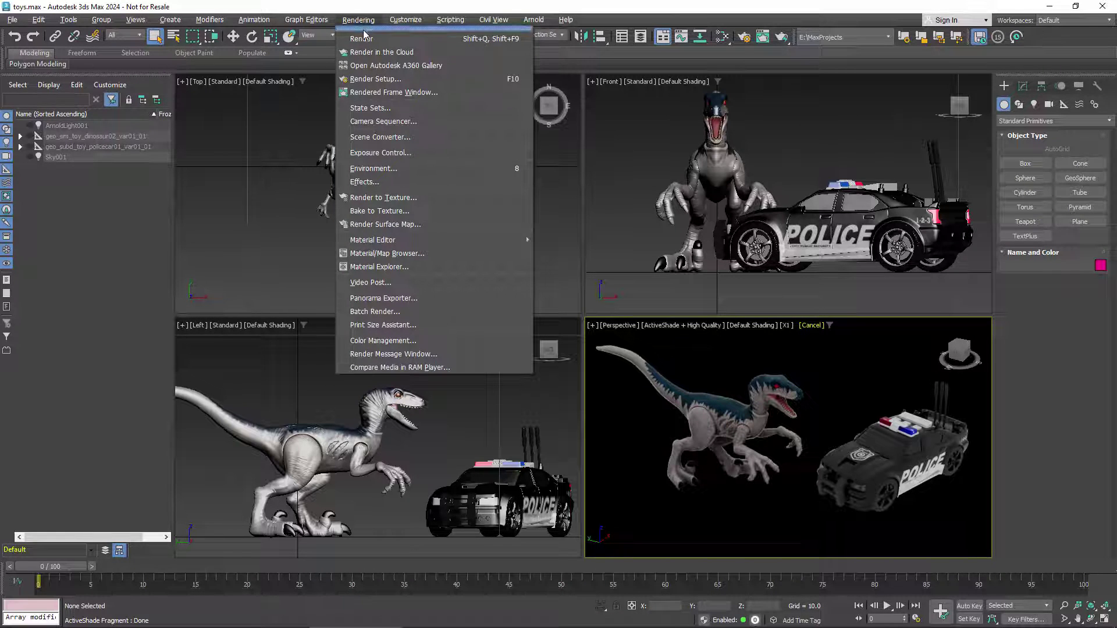
click(381, 169)
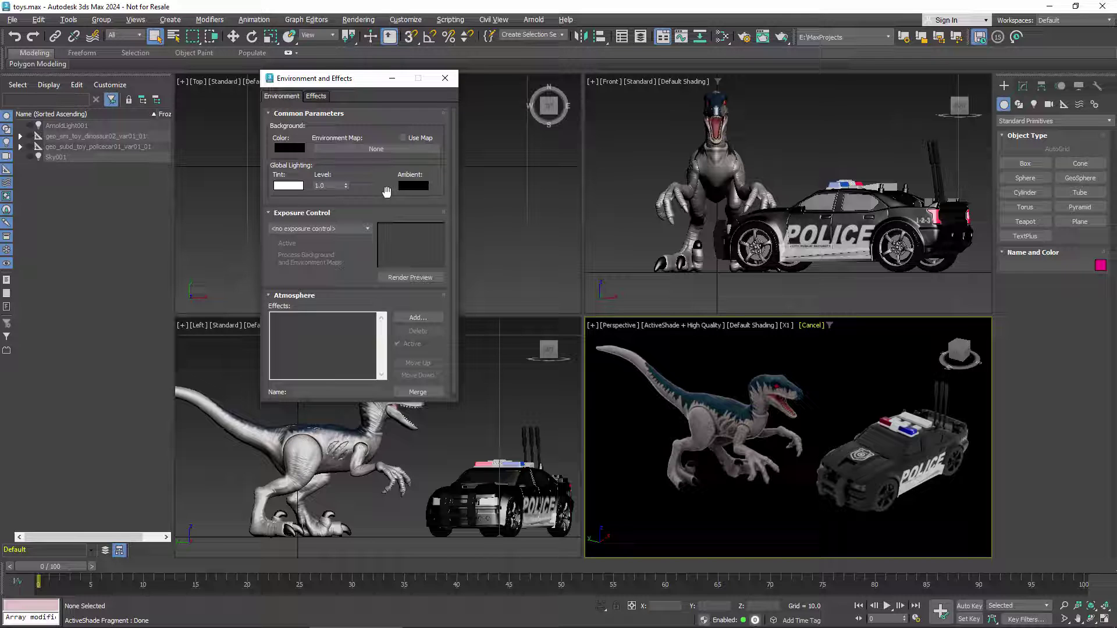
click(446, 79)
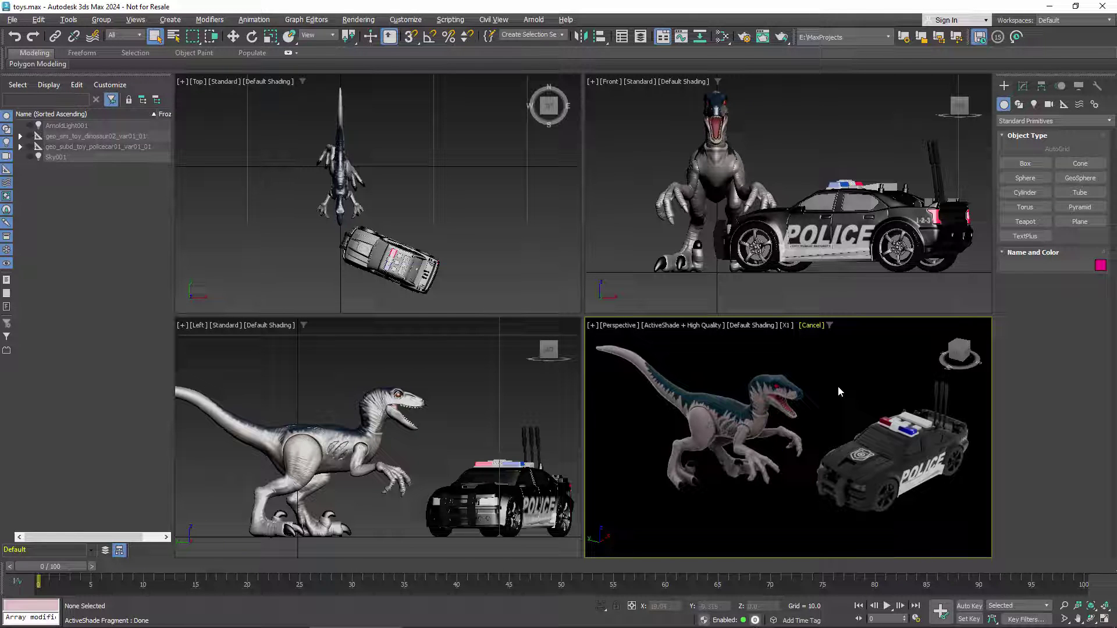
click(708, 328)
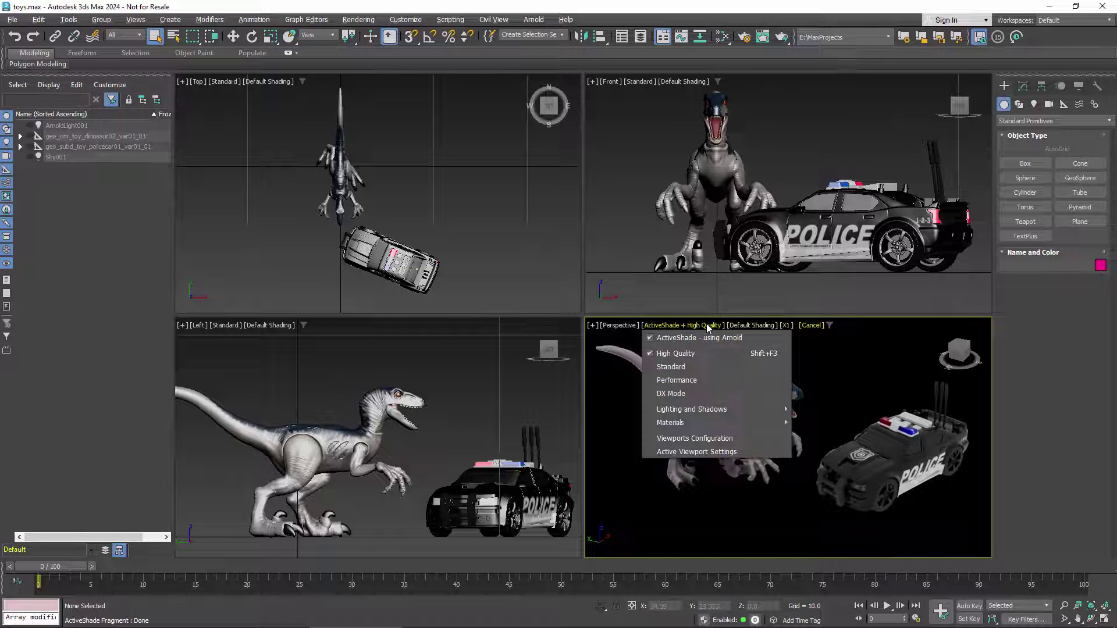
click(699, 452)
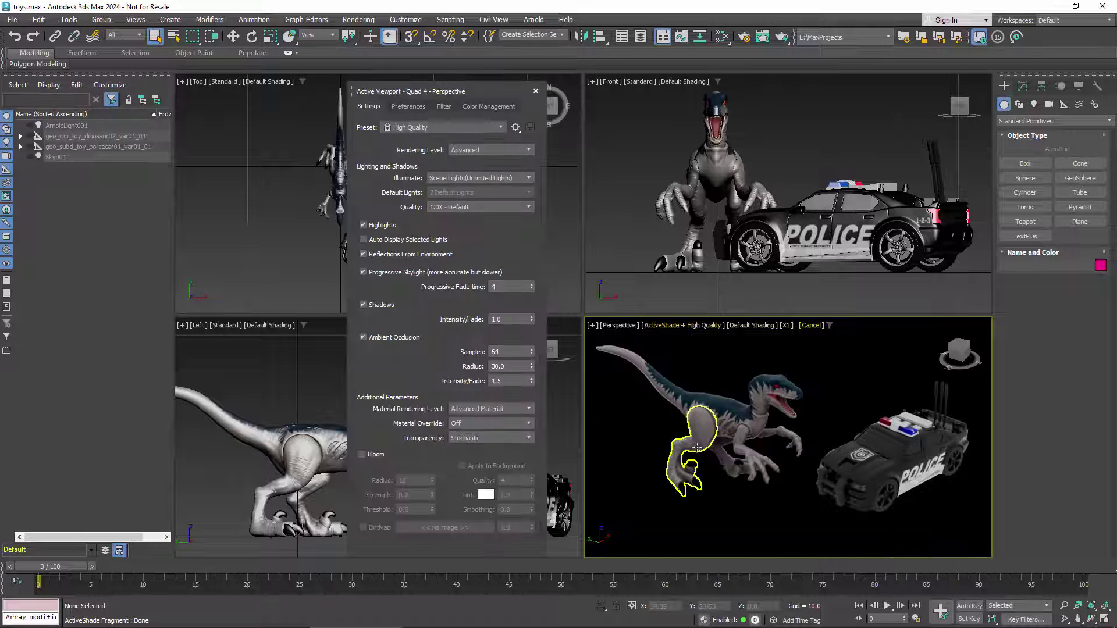
click(484, 107)
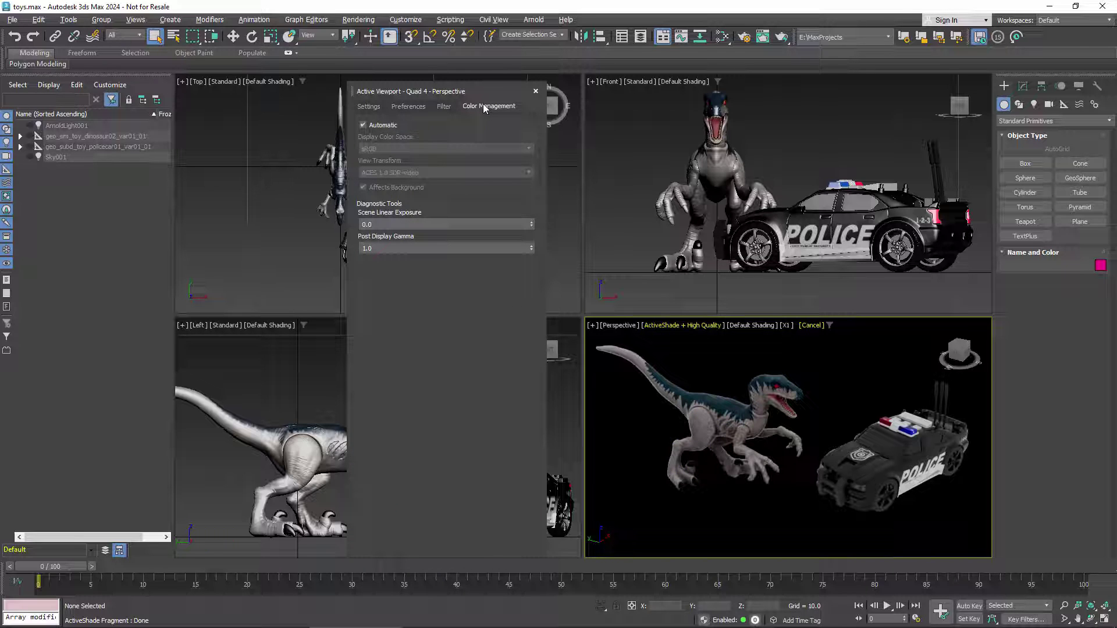
click(363, 126)
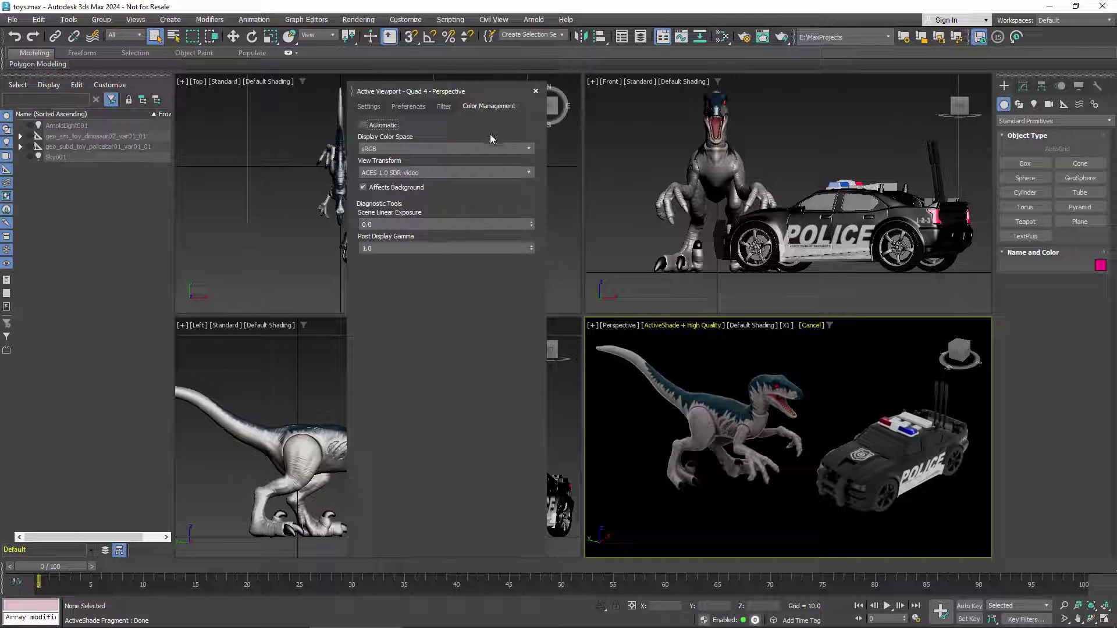
click(530, 149)
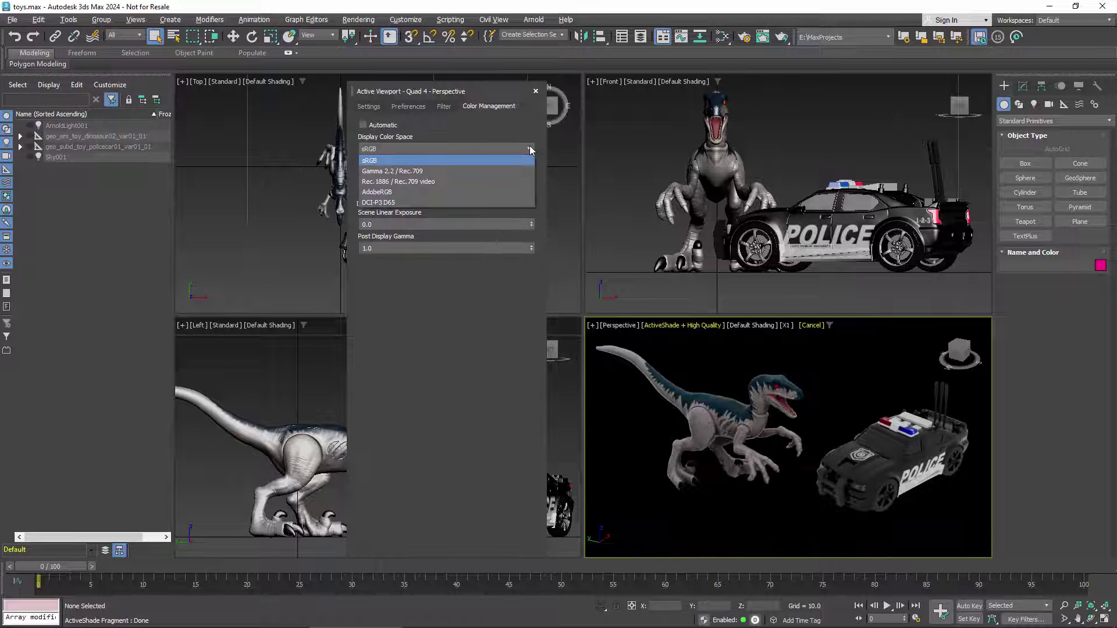
click(529, 149)
click(527, 173)
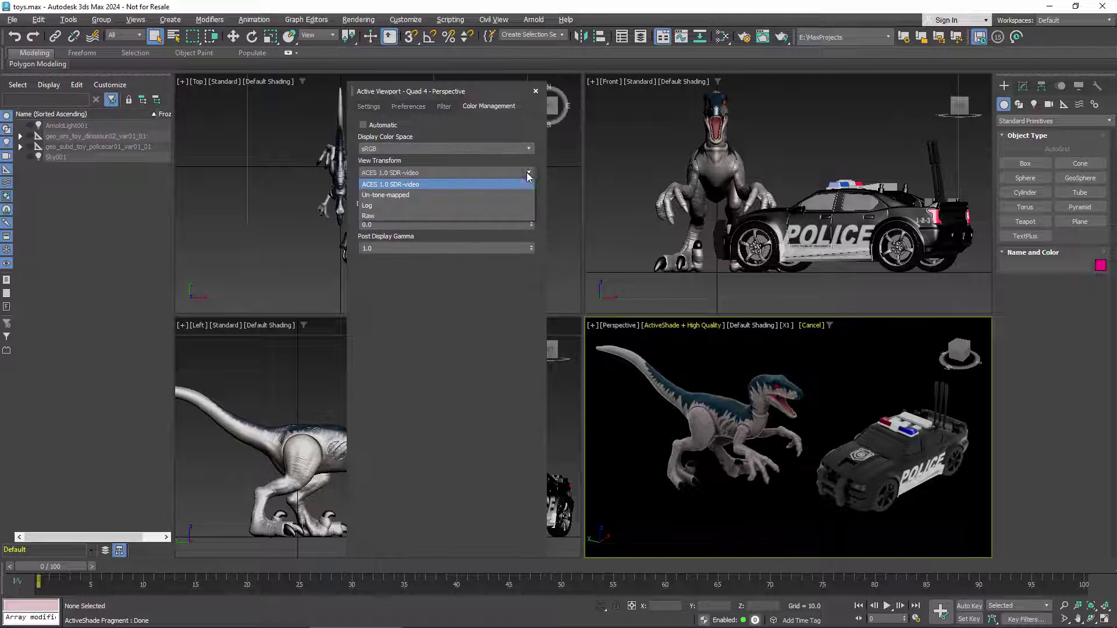
click(506, 206)
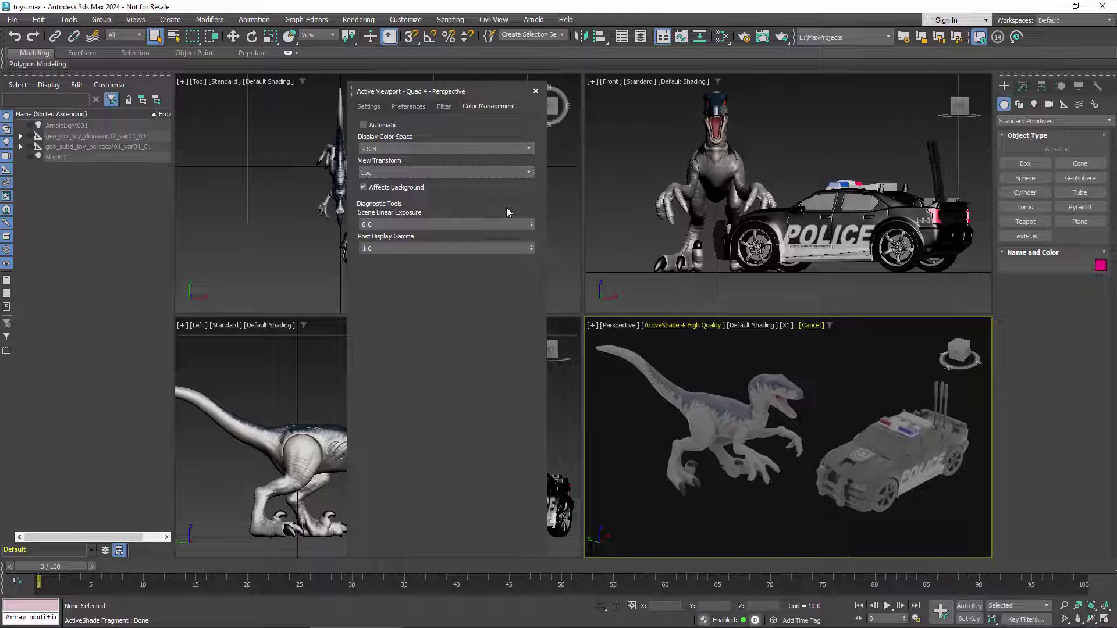
click(530, 171)
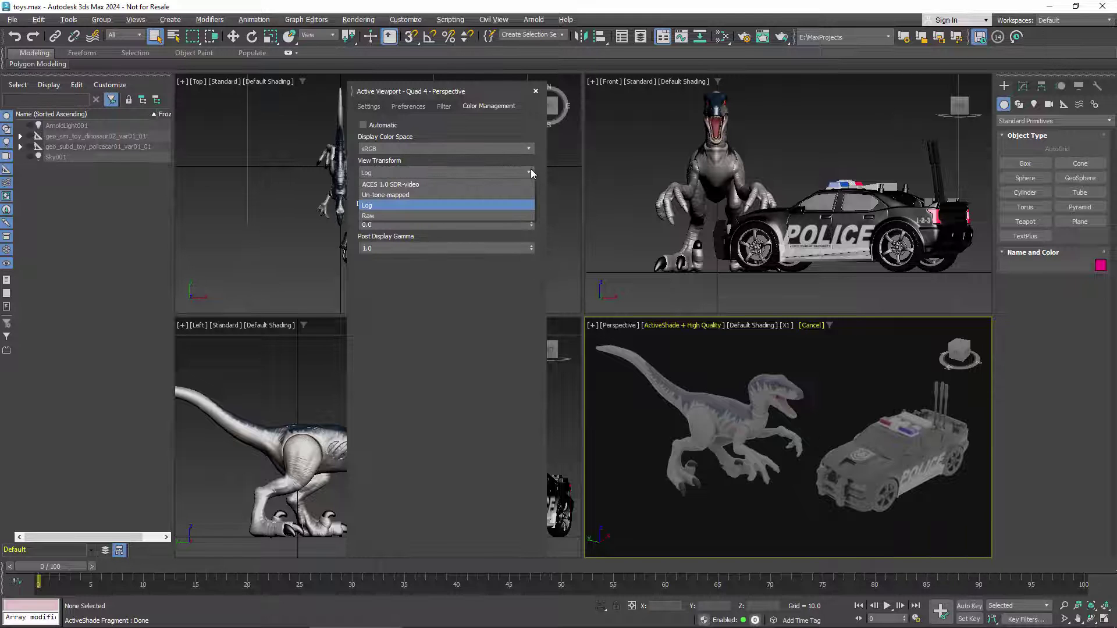
click(483, 216)
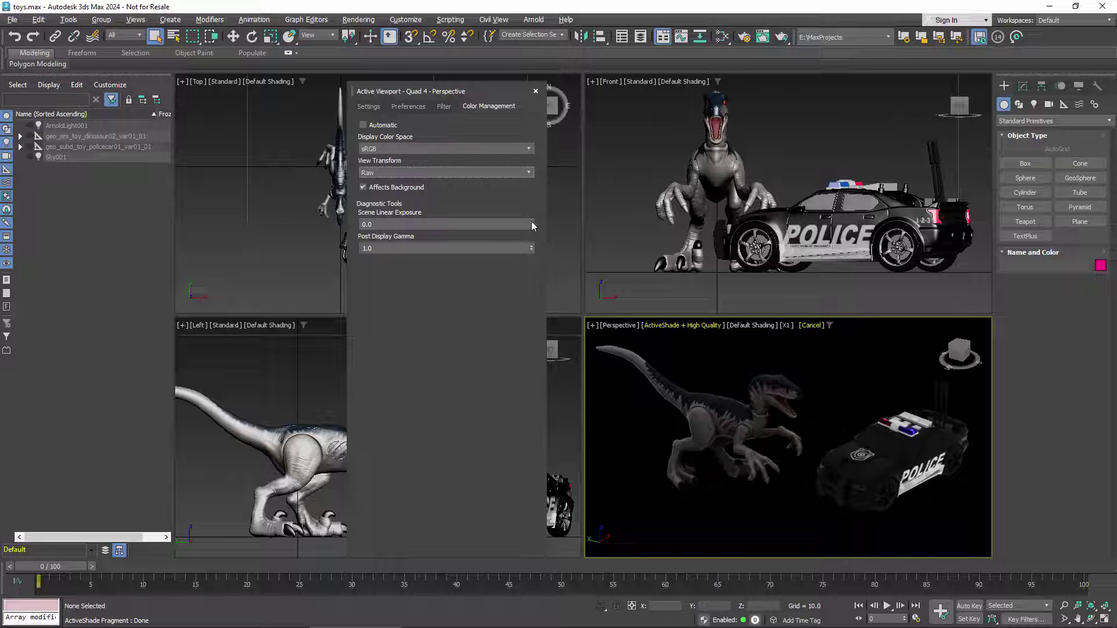
drag(532, 226, 423, 288)
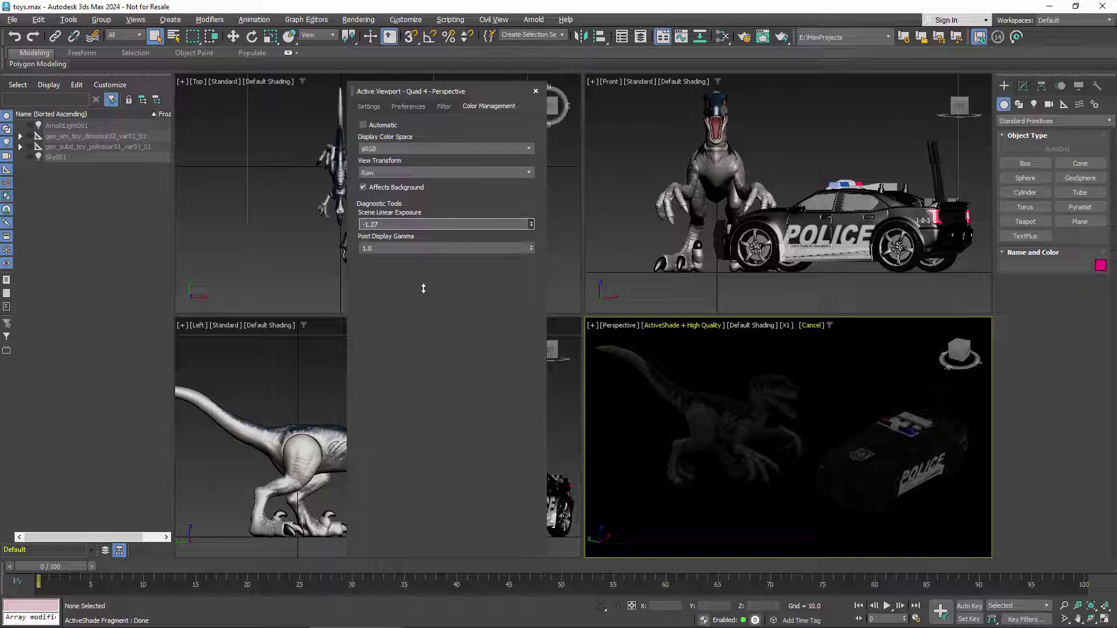
right_click(531, 226)
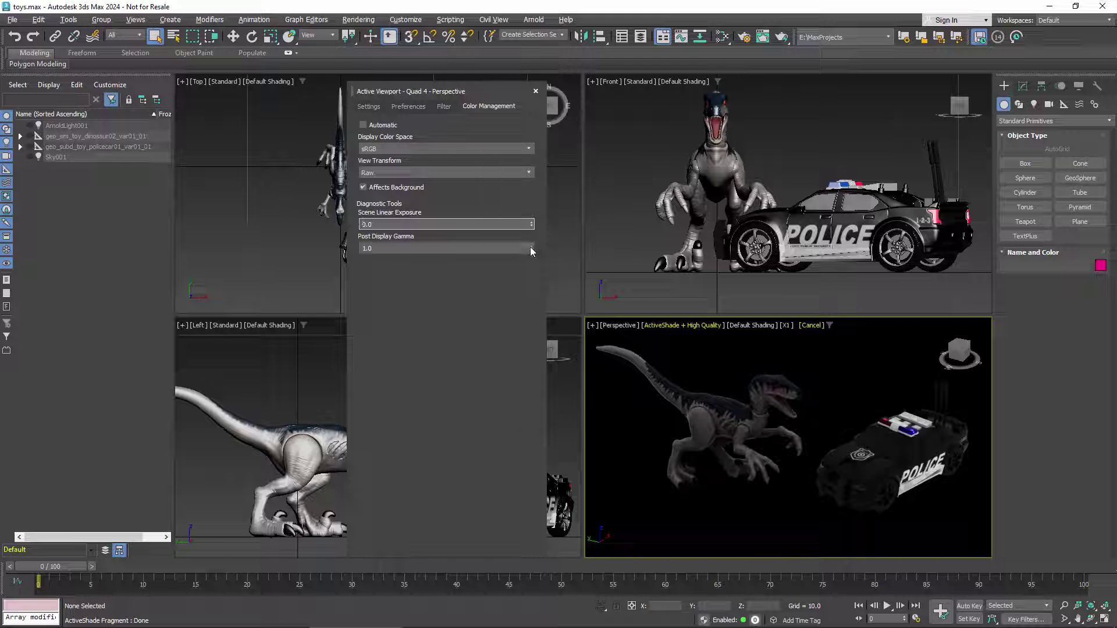
drag(531, 250, 590, 184)
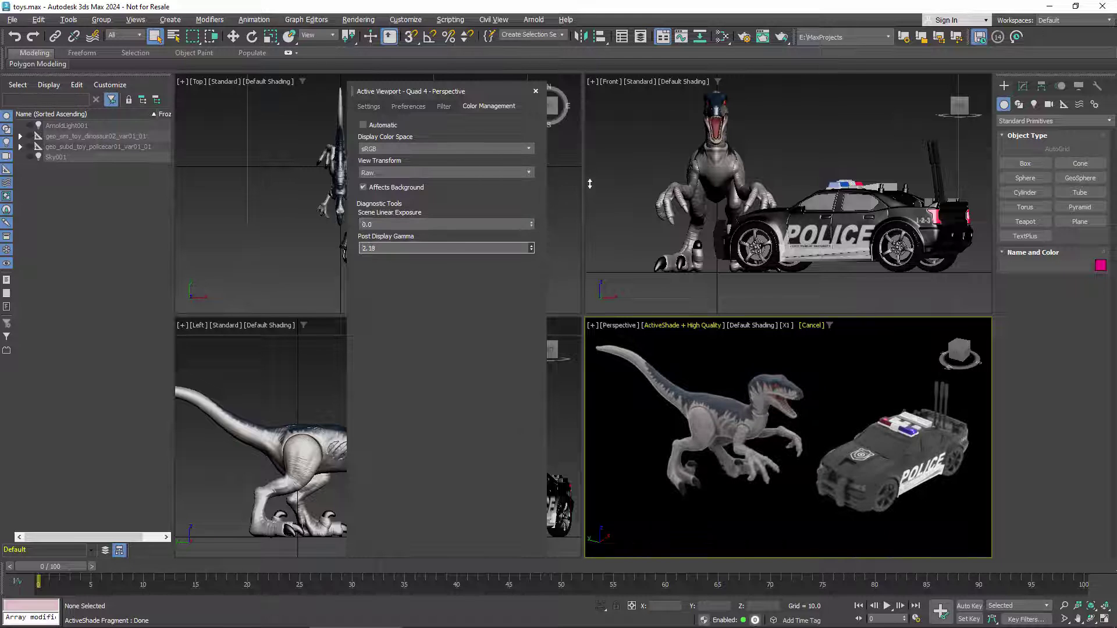
right_click(532, 249)
click(364, 125)
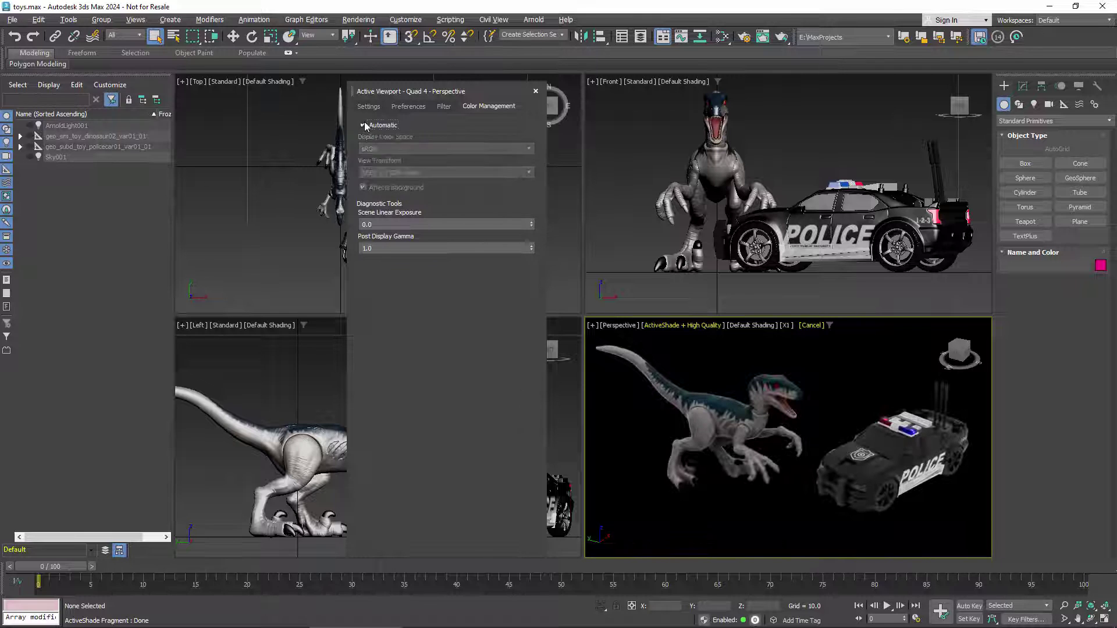
click(536, 92)
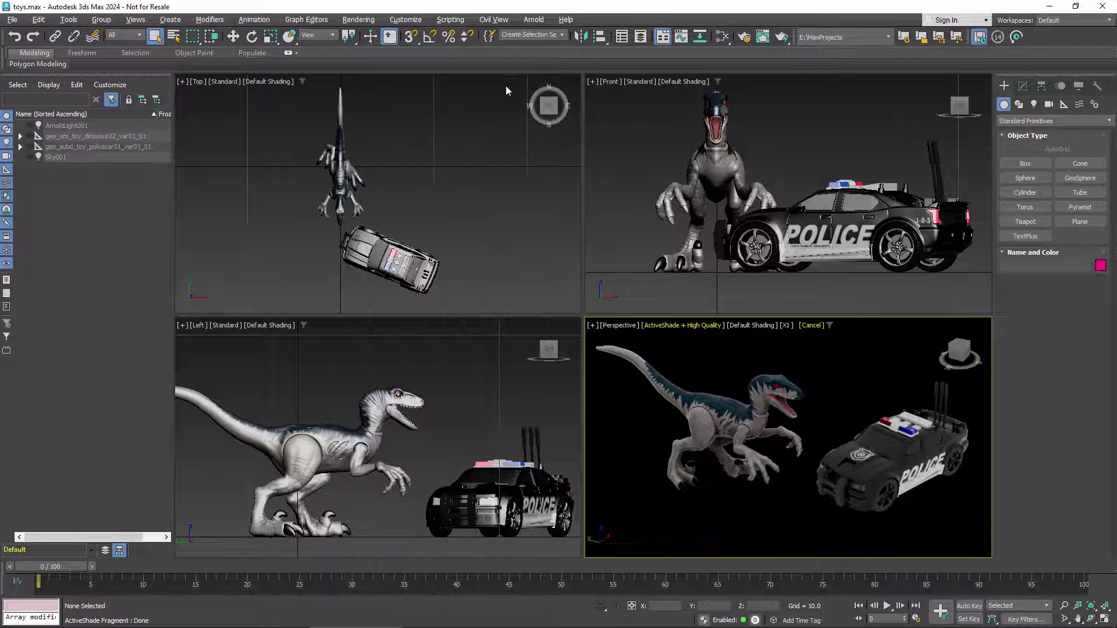
Step: Open plastic_blue_clear in the Slate Material Editor and bring up its base colour picker (4381FF)
click(358, 20)
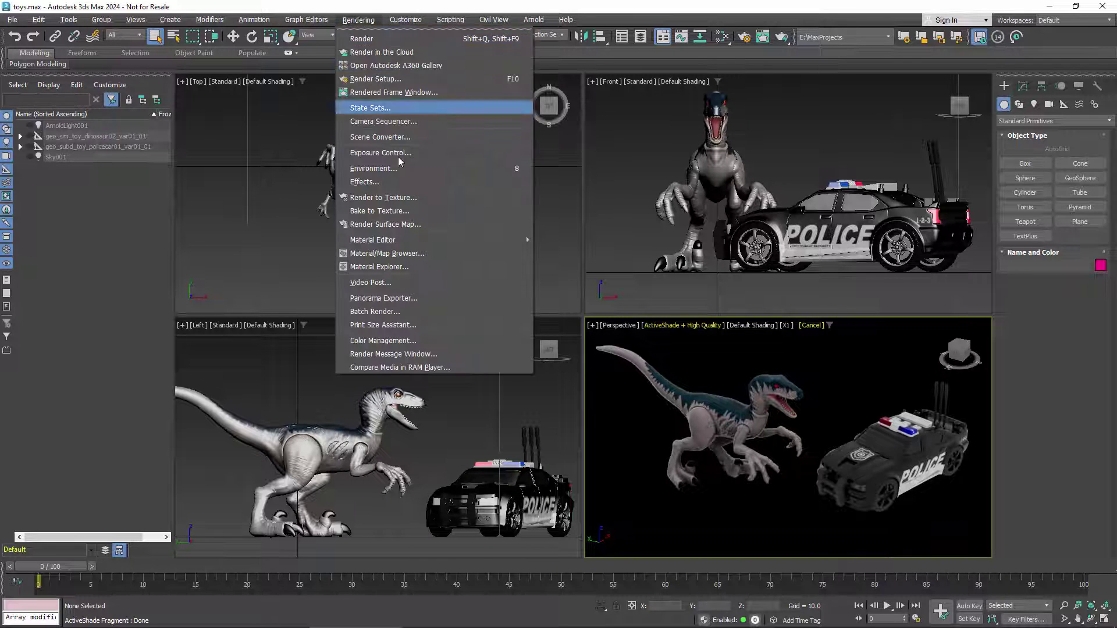
mouse_move(417, 244)
click(562, 254)
double_click(222, 168)
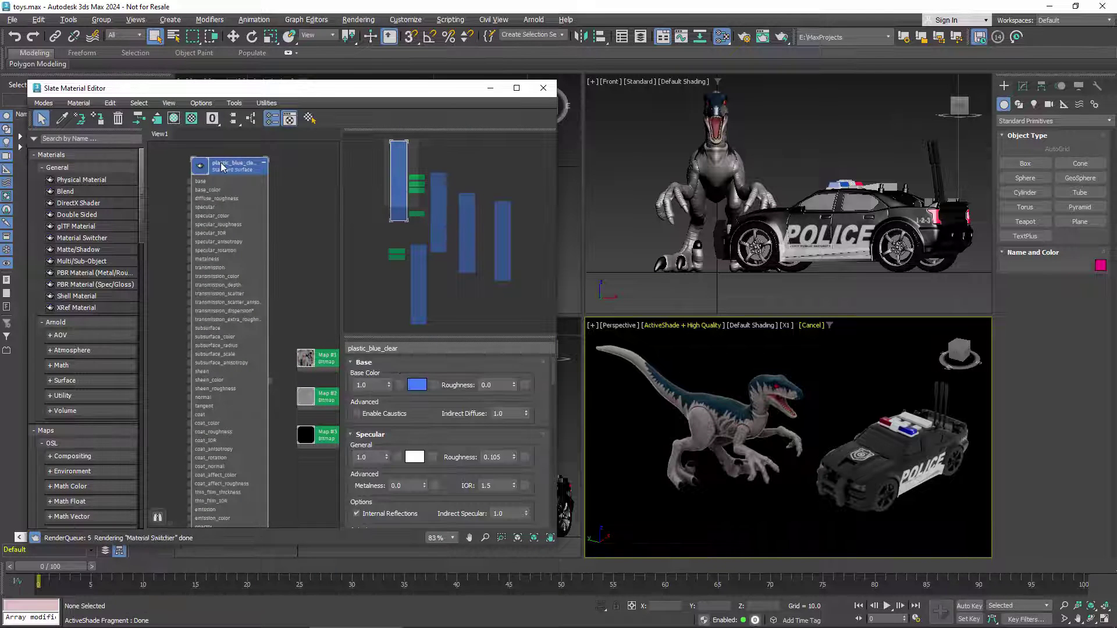
click(417, 386)
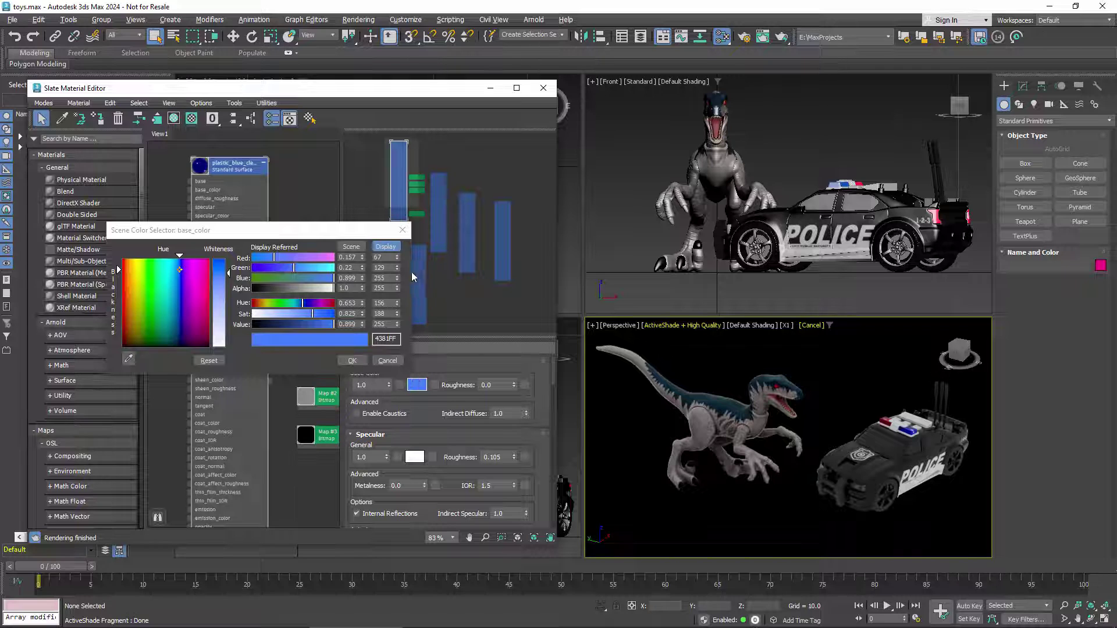
Step: Try colour values: Red to 60, 63, then 69, switch to scene-referred, and raise Blue to 0.935
click(396, 259)
click(397, 258)
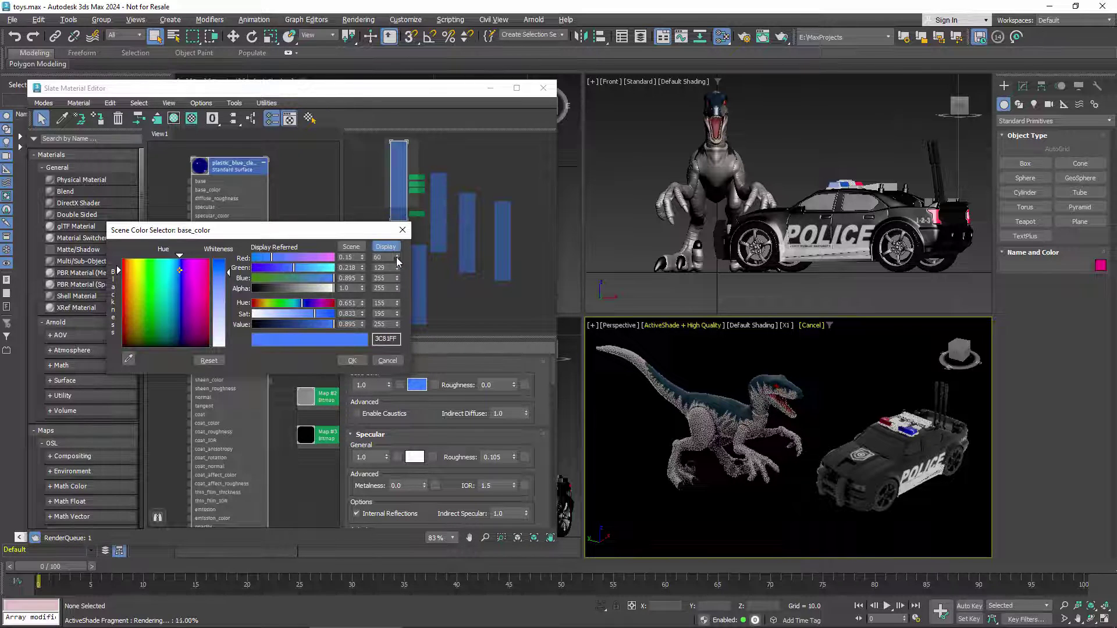
click(360, 256)
click(361, 257)
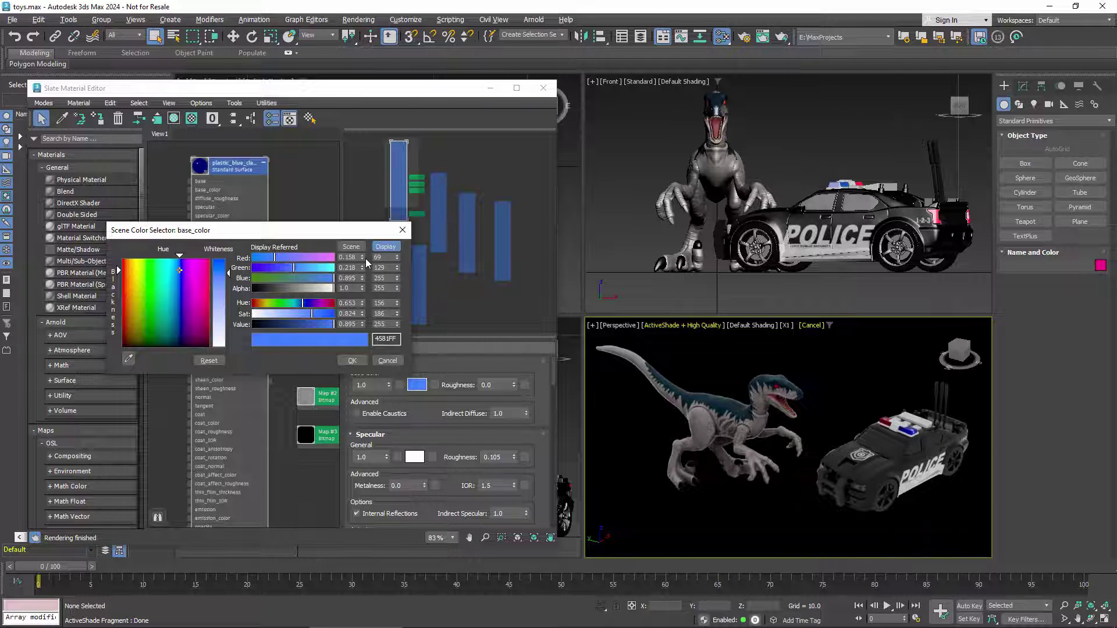
click(352, 247)
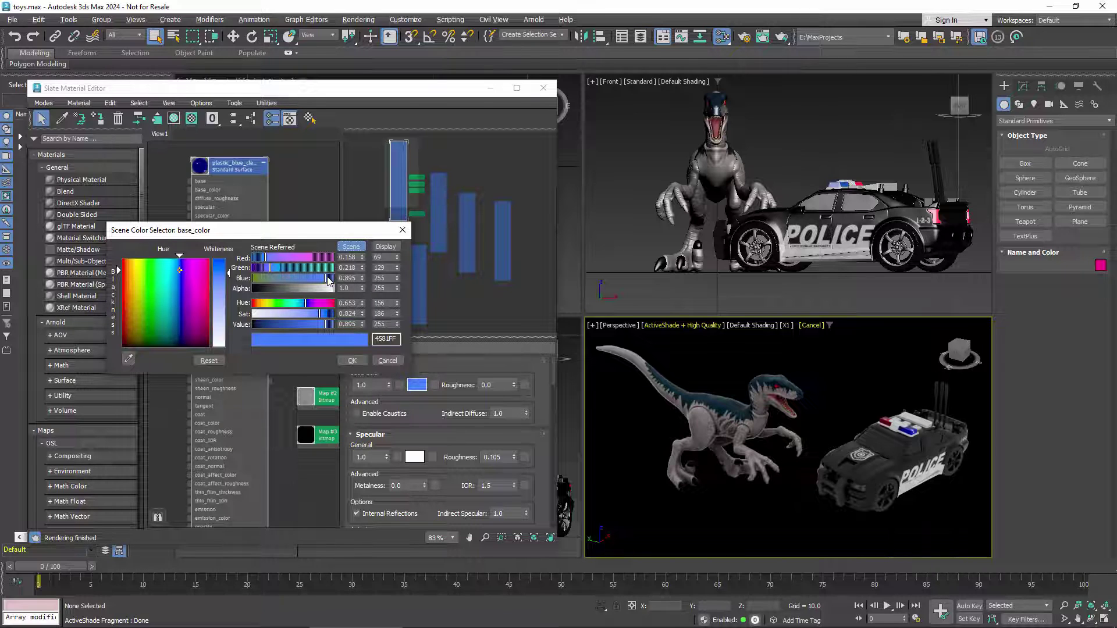
drag(327, 279, 328, 281)
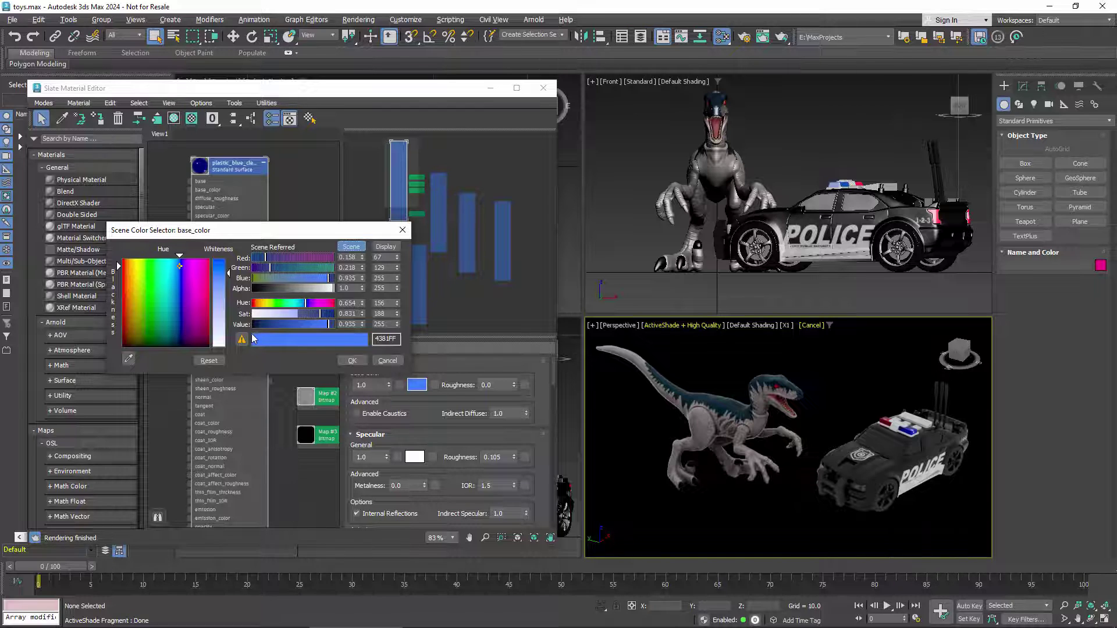
Step: Read and dismiss the colour display warning, cancel the picker unchanged, and pan to the four bitmap maps
mouse_move(239, 345)
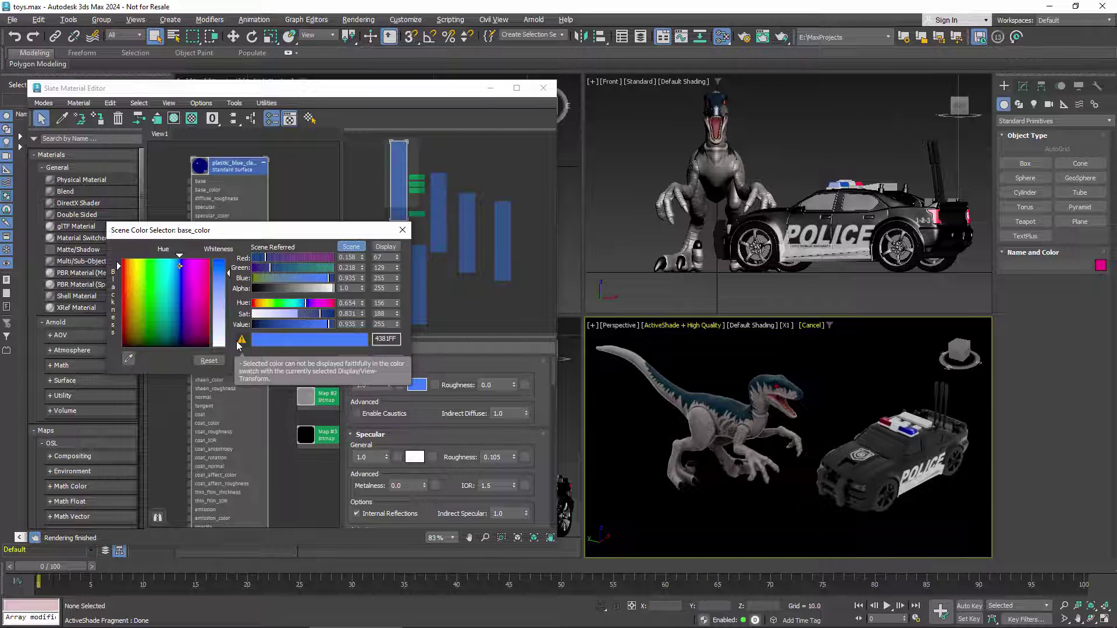
click(240, 342)
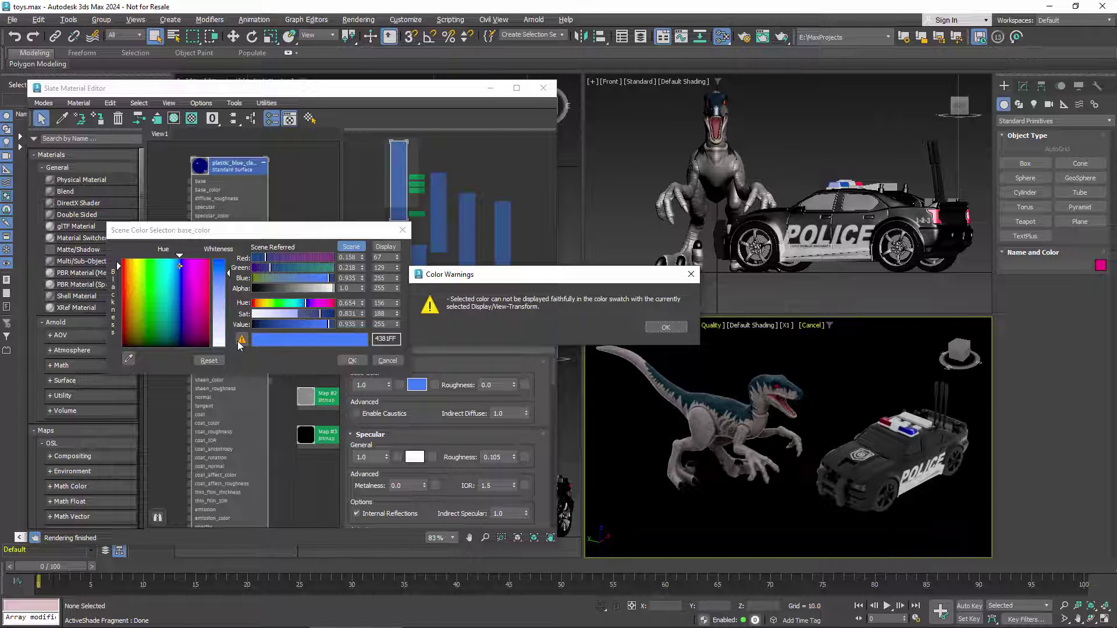
click(666, 328)
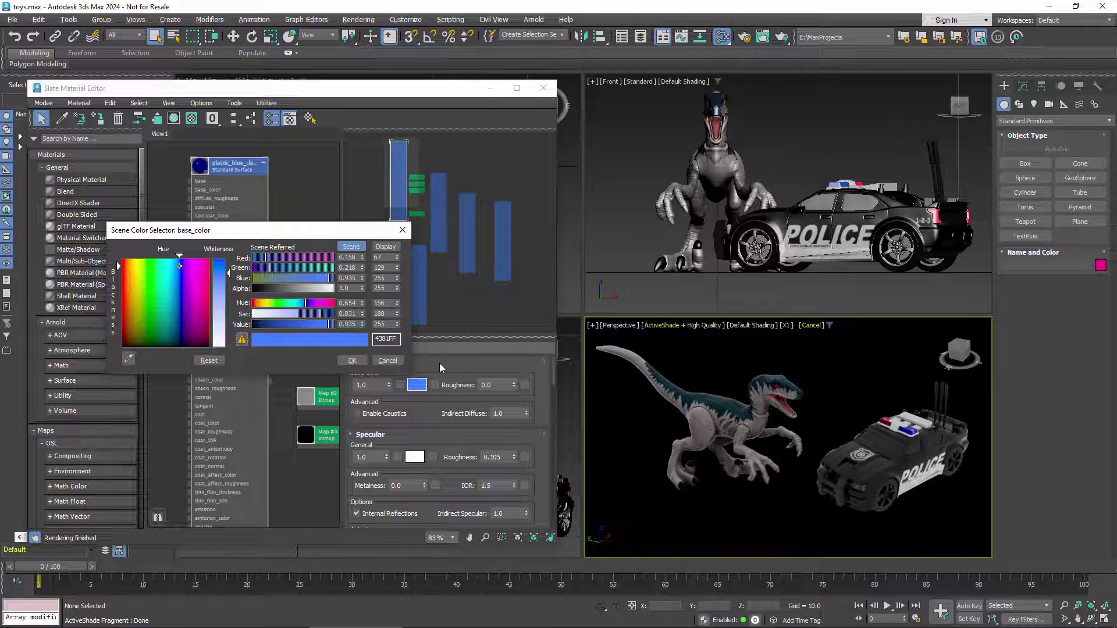
click(387, 361)
middle_drag(312, 321, 191, 202)
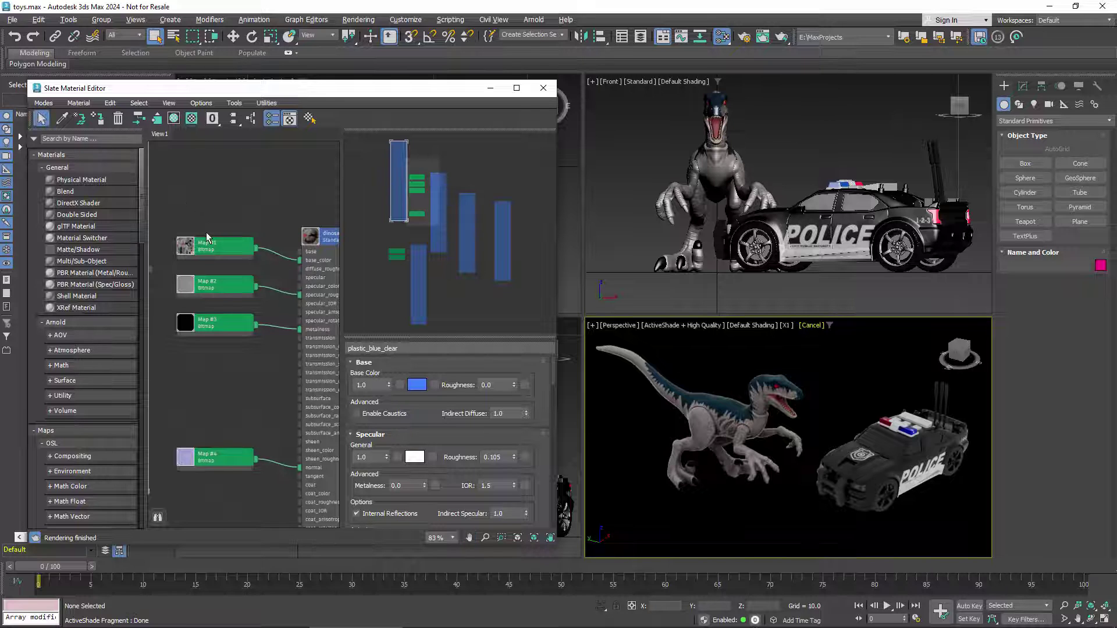
Step: Browse Map #1's texture without choosing, then open Map #4's file picker for toy_dinosaur02_var01_normal_1k_raw.exr
click(219, 247)
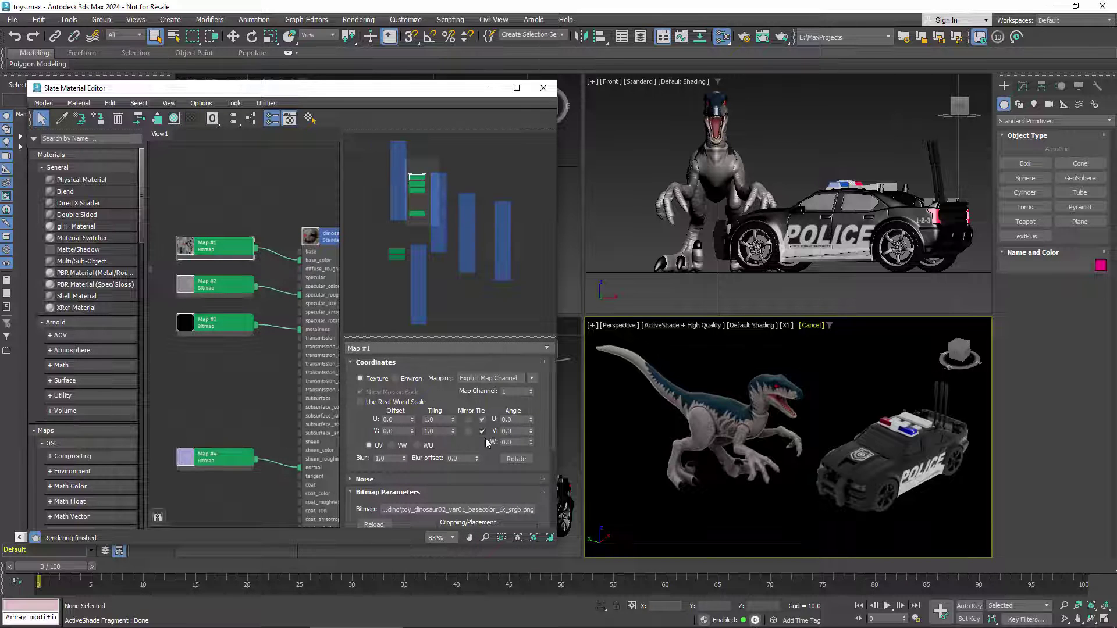
click(519, 510)
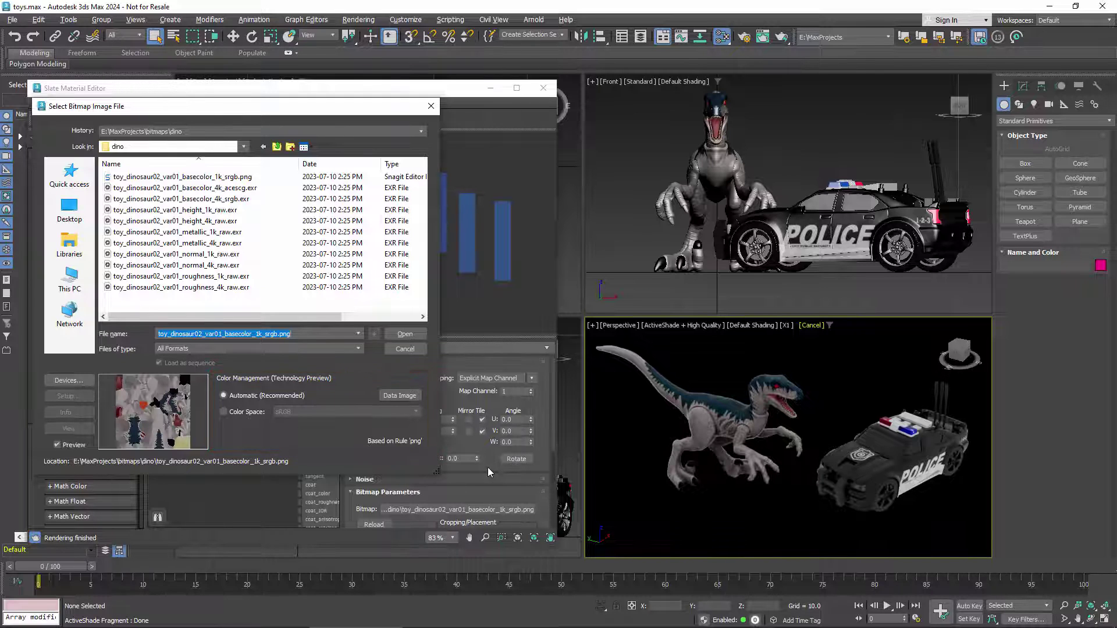
click(433, 106)
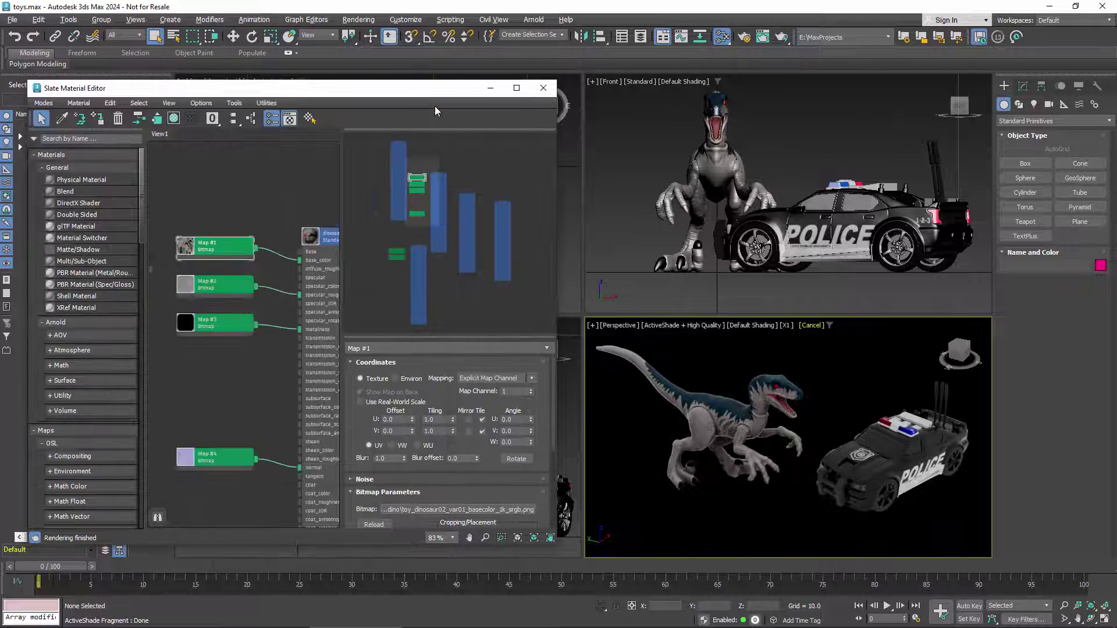
double_click(228, 453)
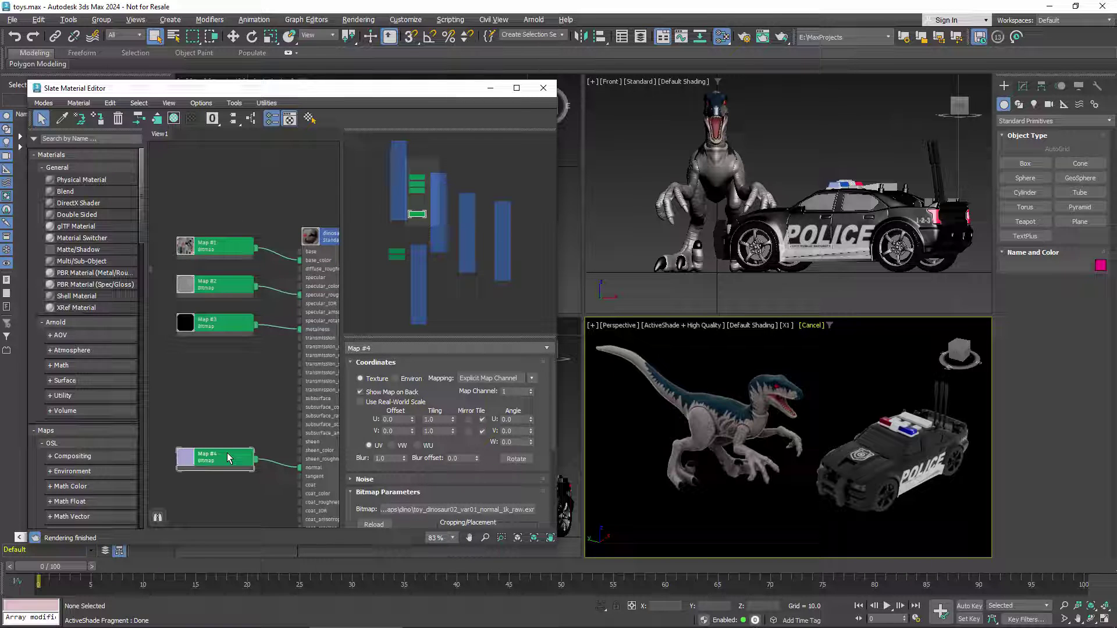
click(451, 509)
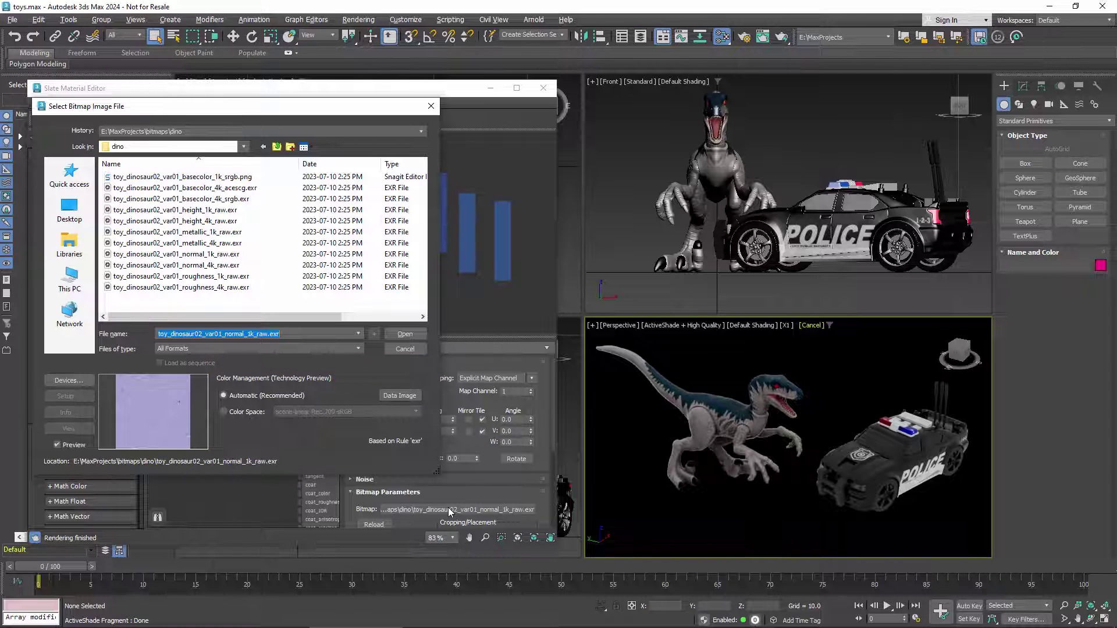
Step: Set Map #4's normal map to Data Image so it reads Raw, and close the file picker
click(243, 412)
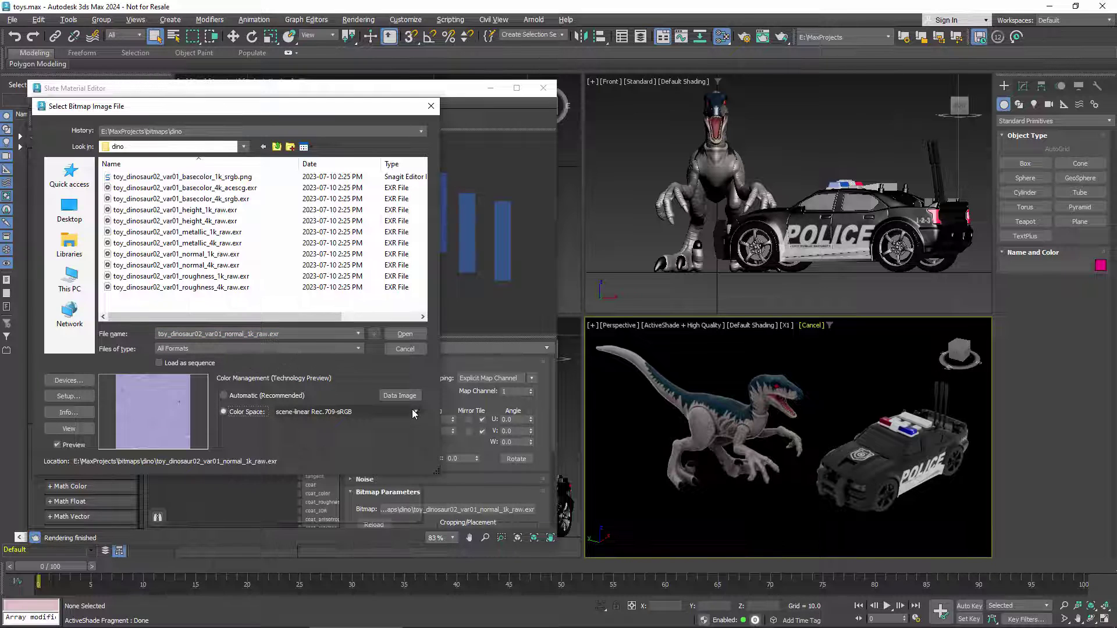
click(412, 410)
drag(417, 428, 419, 464)
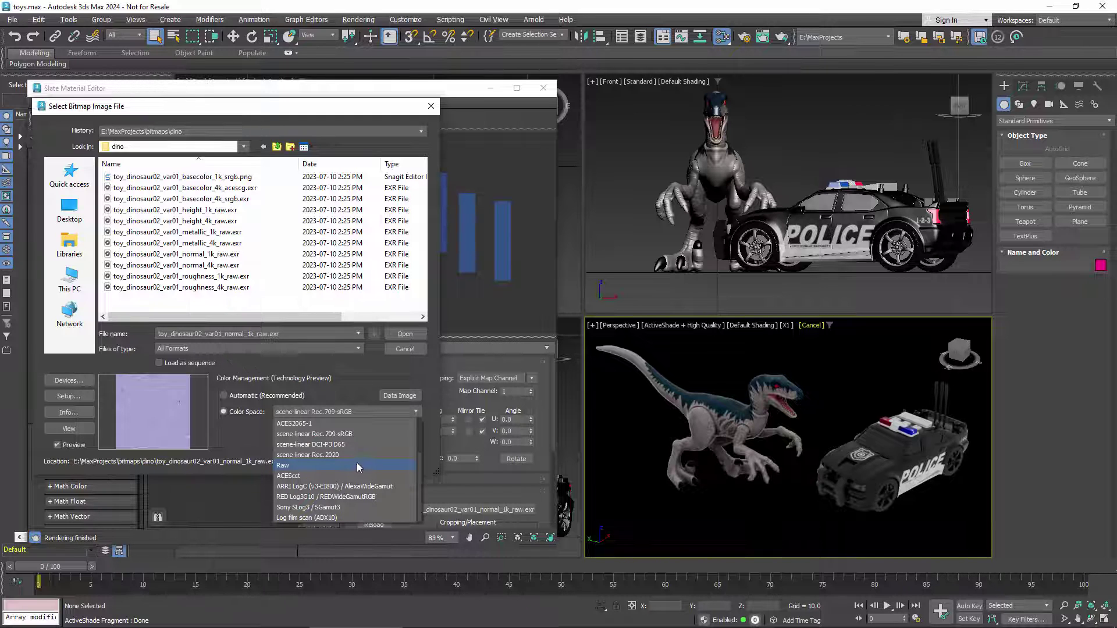
click(412, 399)
click(412, 397)
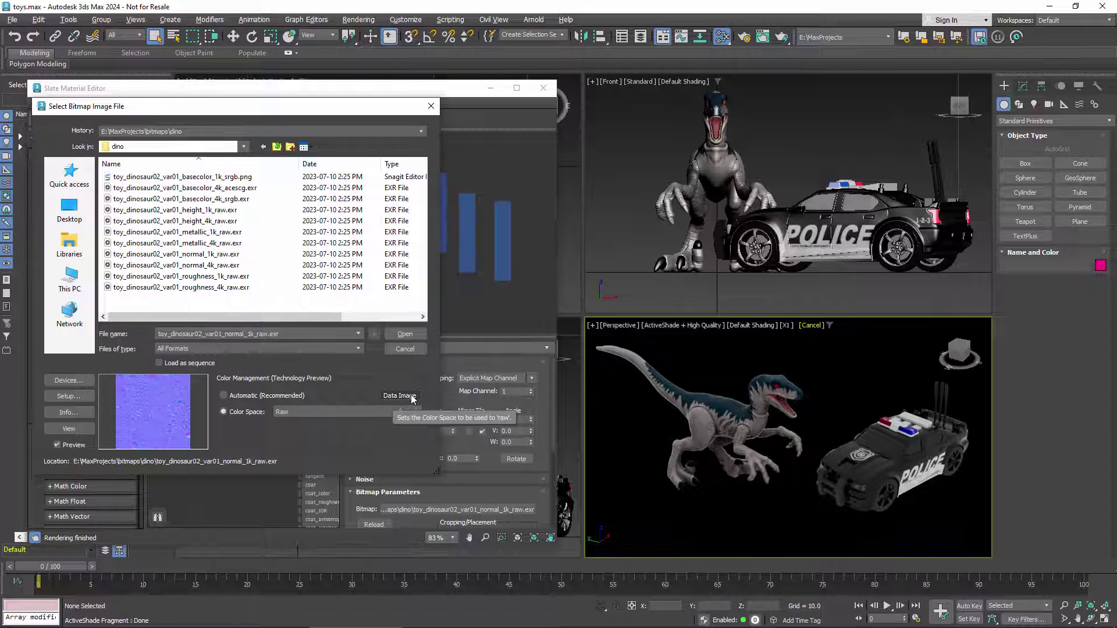
click(431, 107)
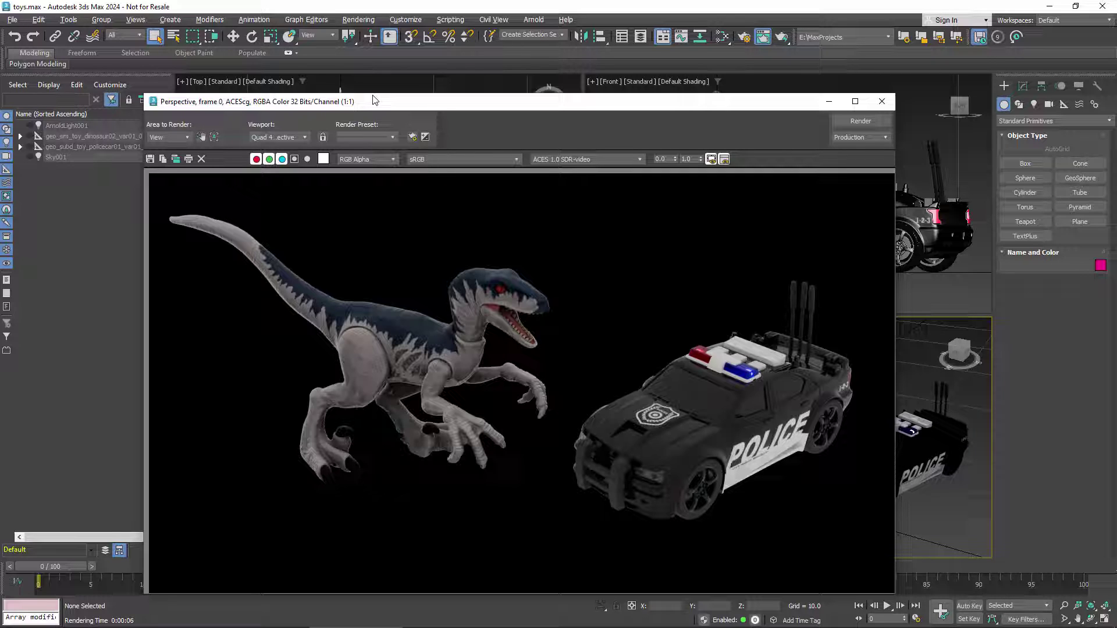
Step: Check the frame buffer's Display list, keeping sRGB, and the View Transform list
click(516, 160)
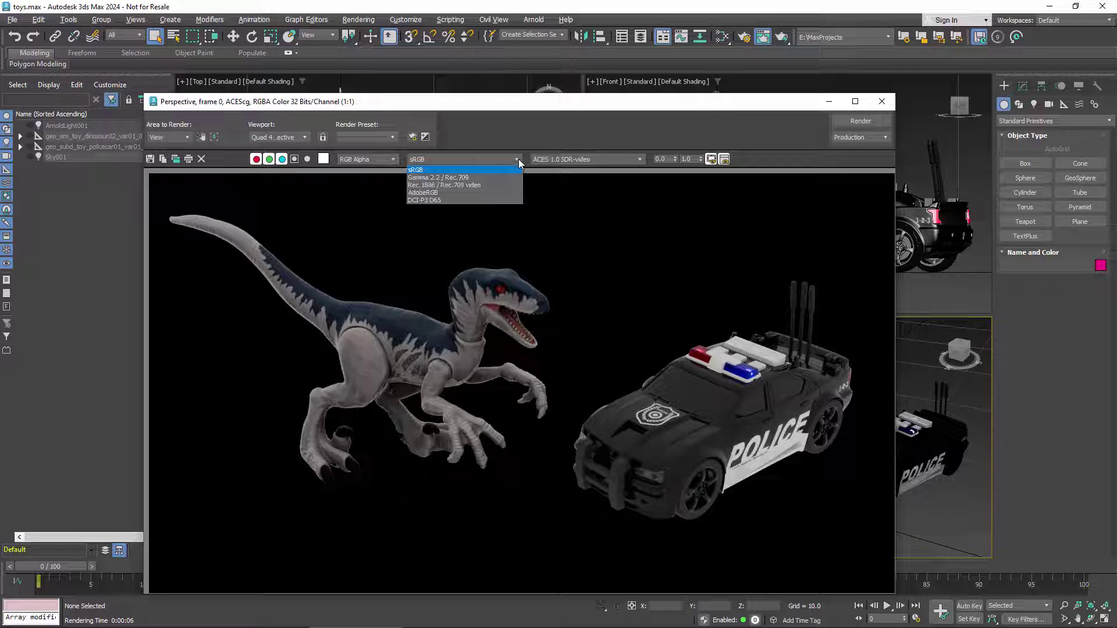
click(638, 159)
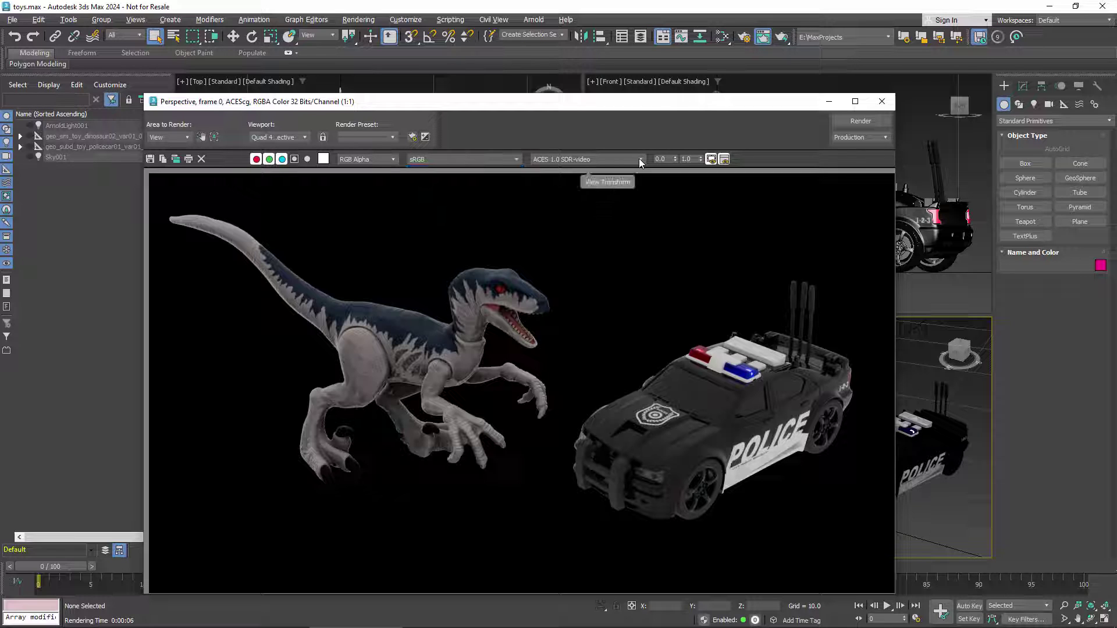
click(639, 159)
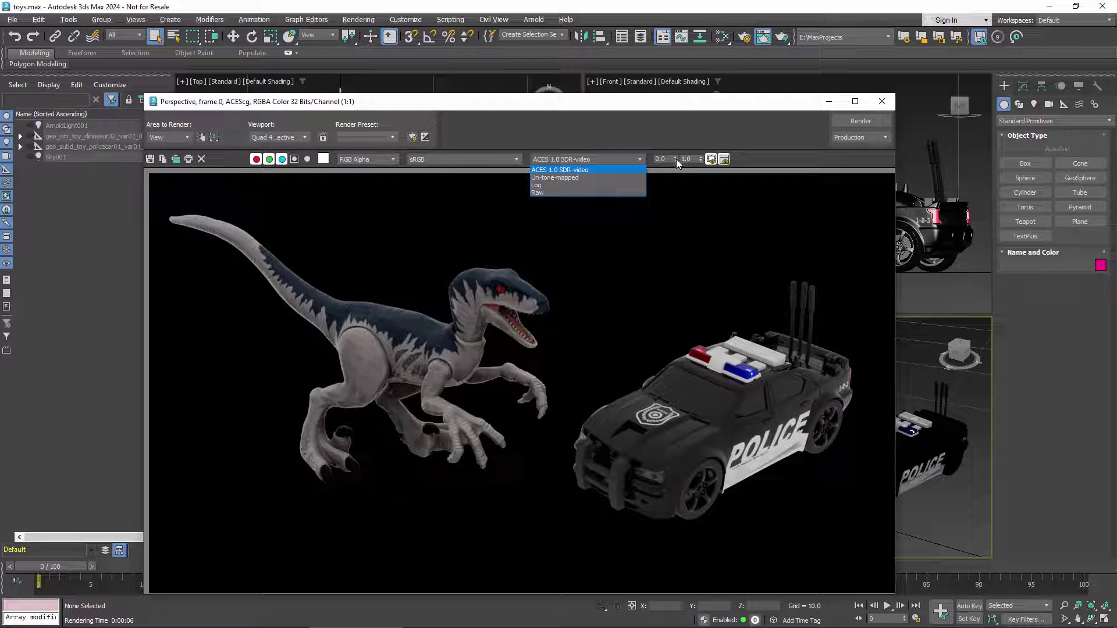
Step: Lower the exposure, reset it to 0.0, raise post gamma to 1.9, and open Save Image
drag(676, 159, 561, 232)
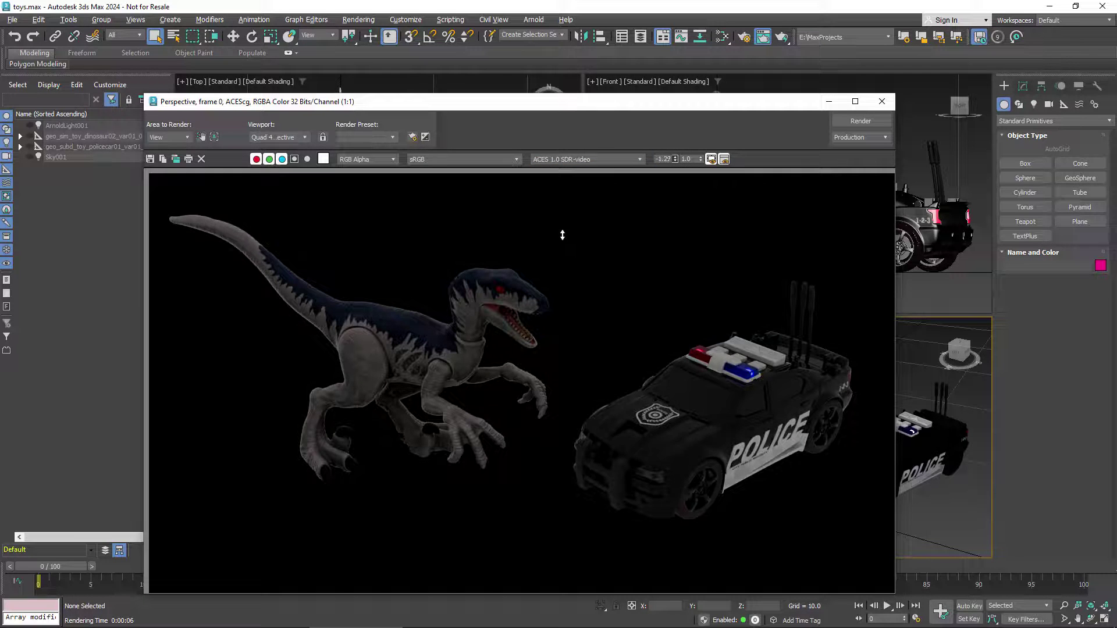
right_click(675, 158)
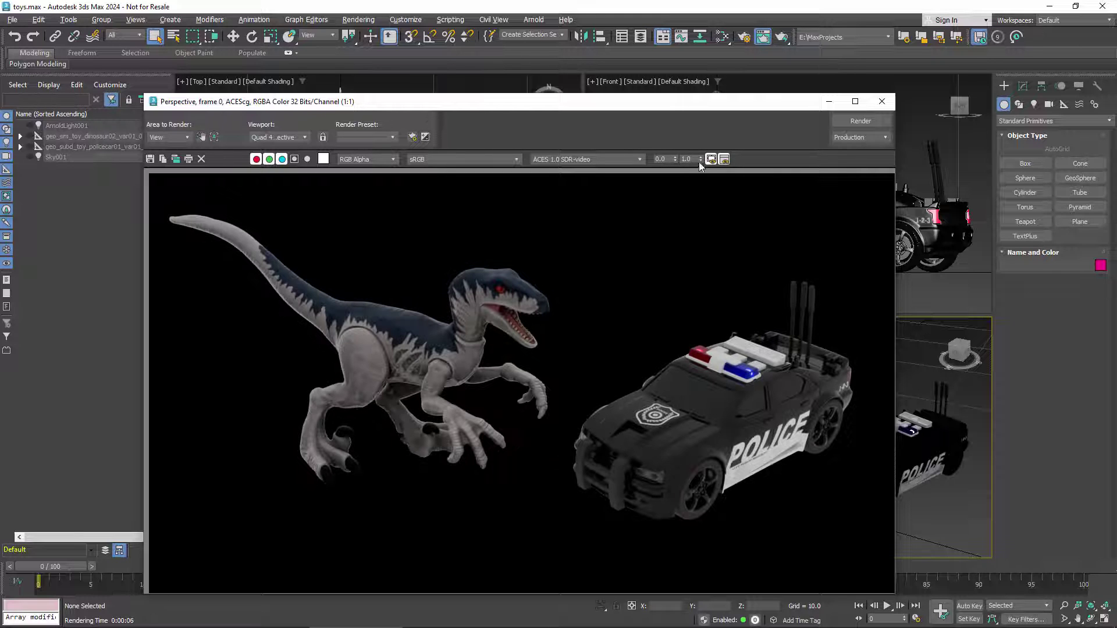
drag(701, 158, 704, 144)
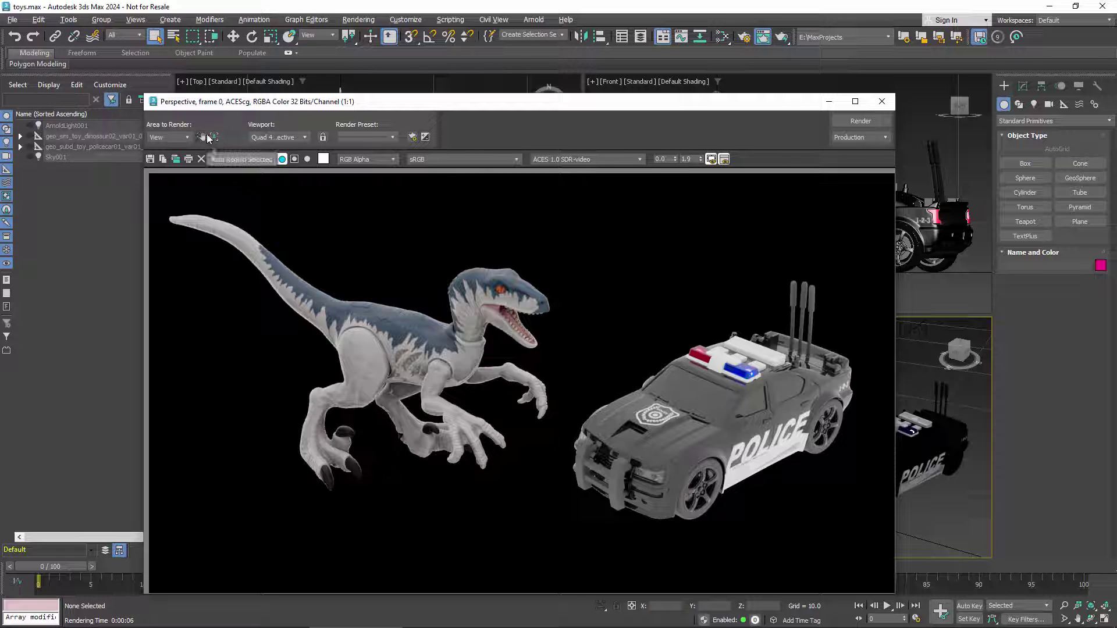
click(150, 160)
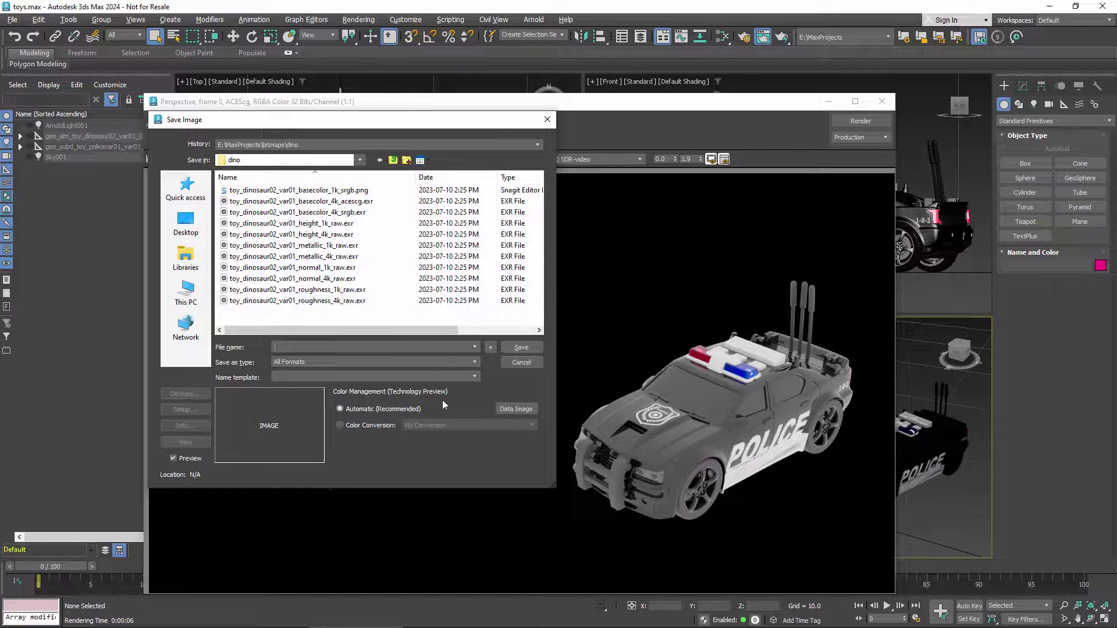
Step: Try Display/View Transform and Color Space Conversion save conversions, then cancel and close the frame window
click(343, 426)
click(531, 425)
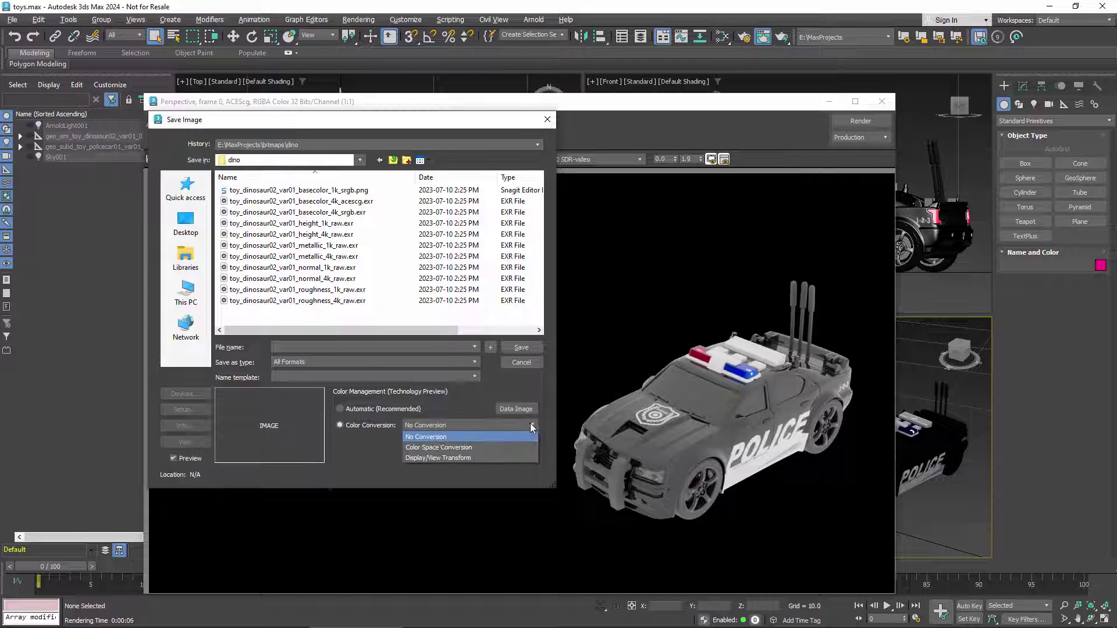
click(481, 458)
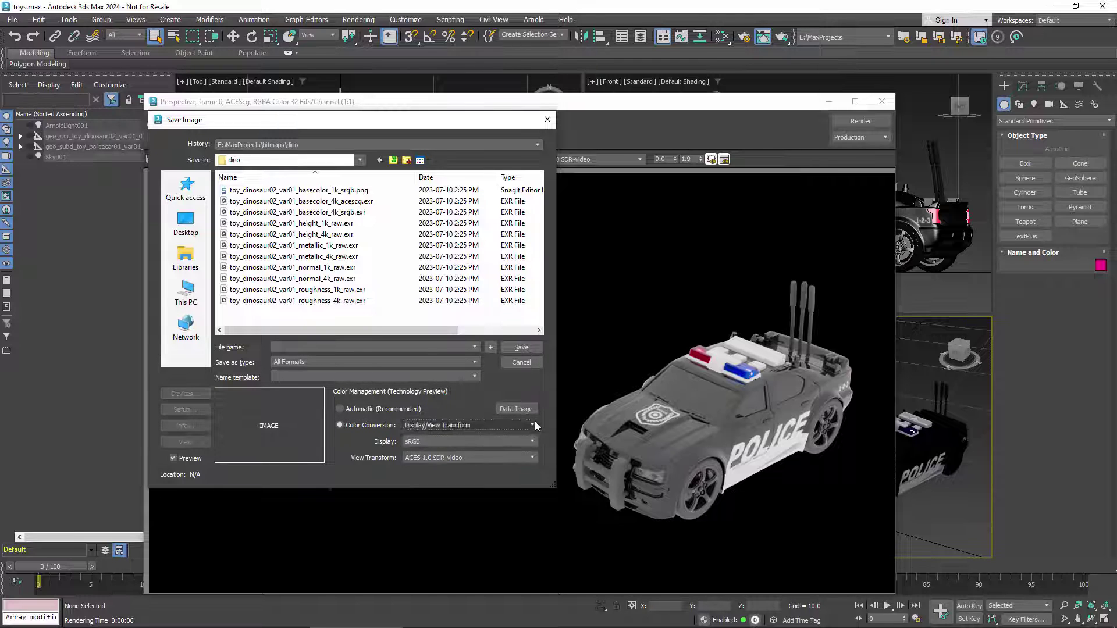
click(533, 425)
click(476, 447)
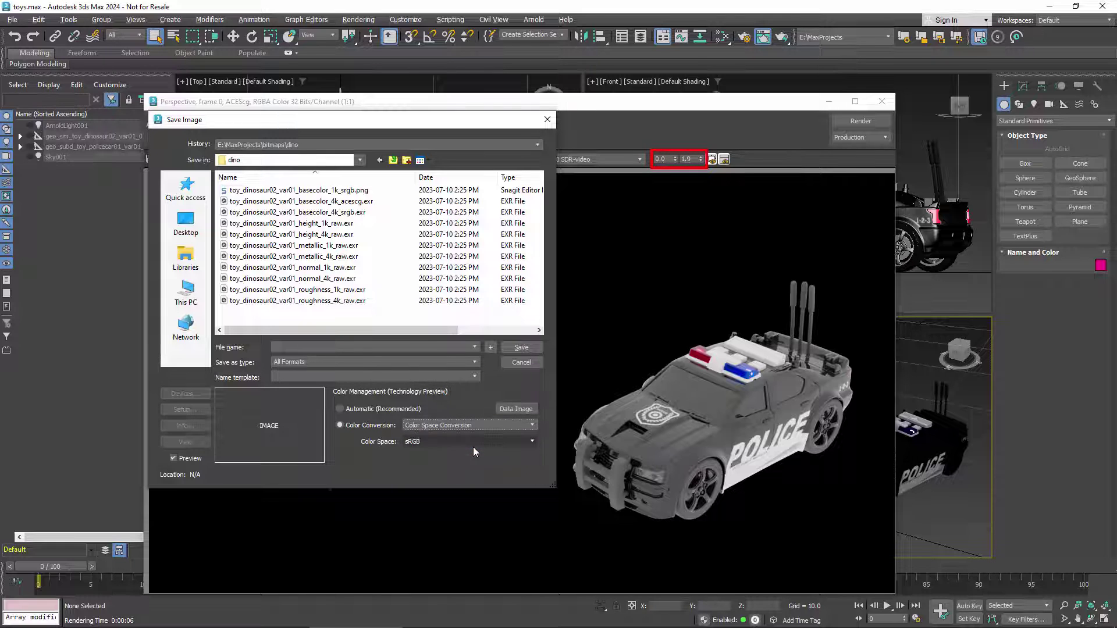
click(524, 365)
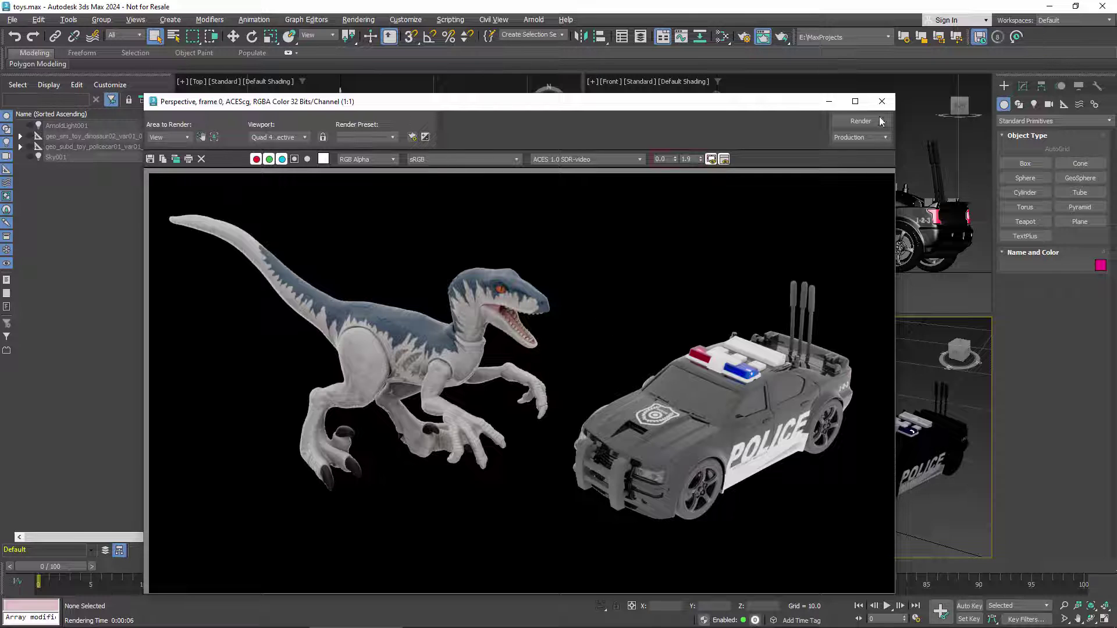
click(883, 102)
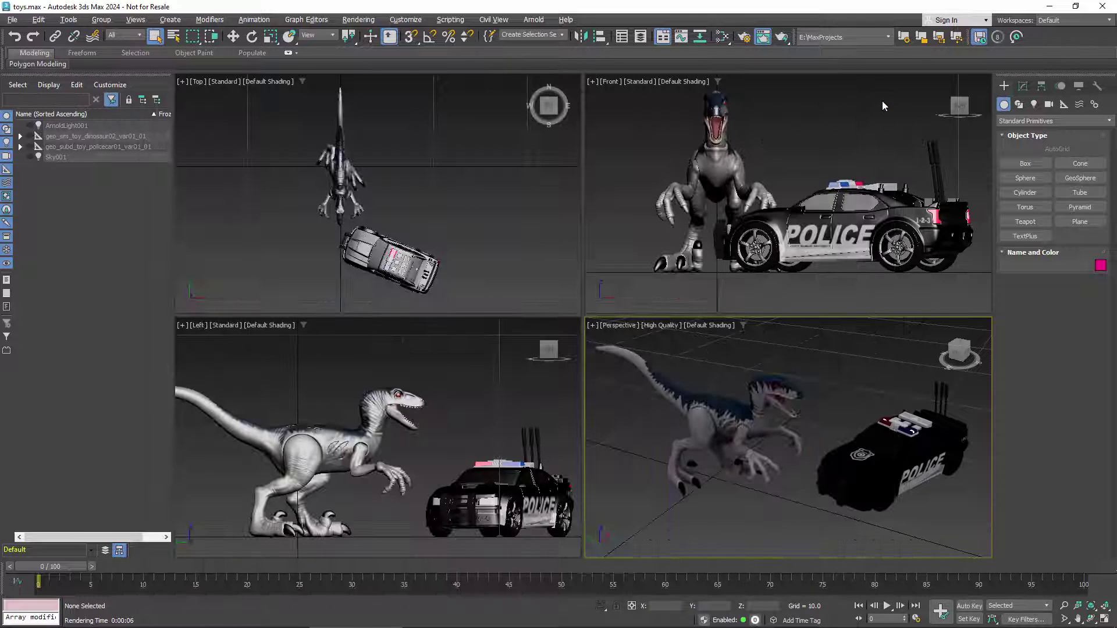
Step: Open Arnold RenderView with ACES 1.0 SDR-video (sRGB), darken to exposure -1.90, then reset to 0
click(533, 20)
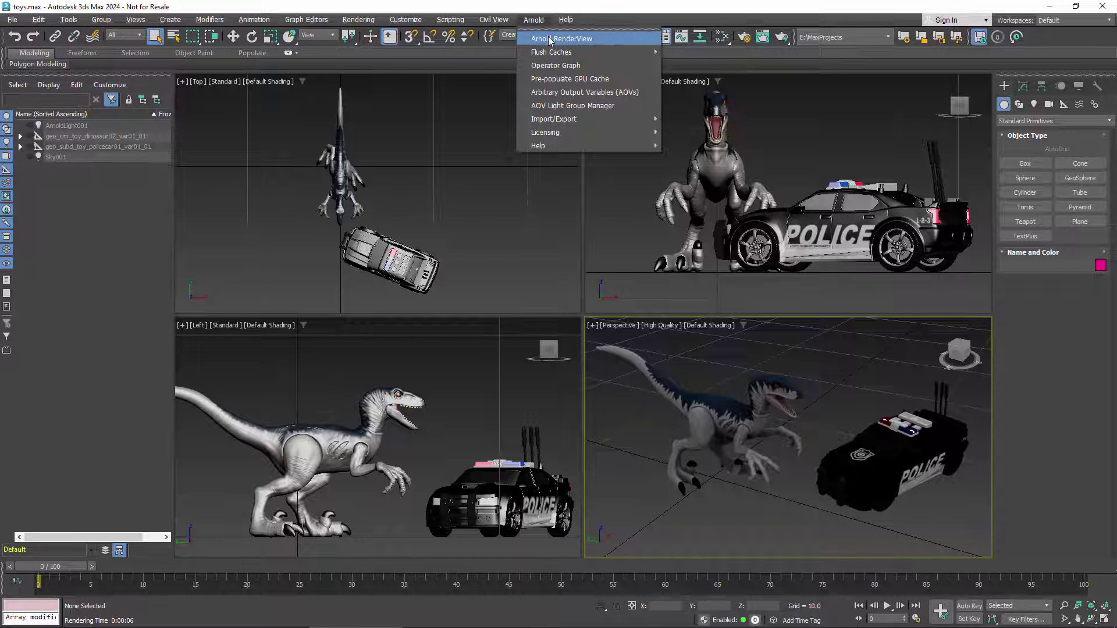
click(549, 39)
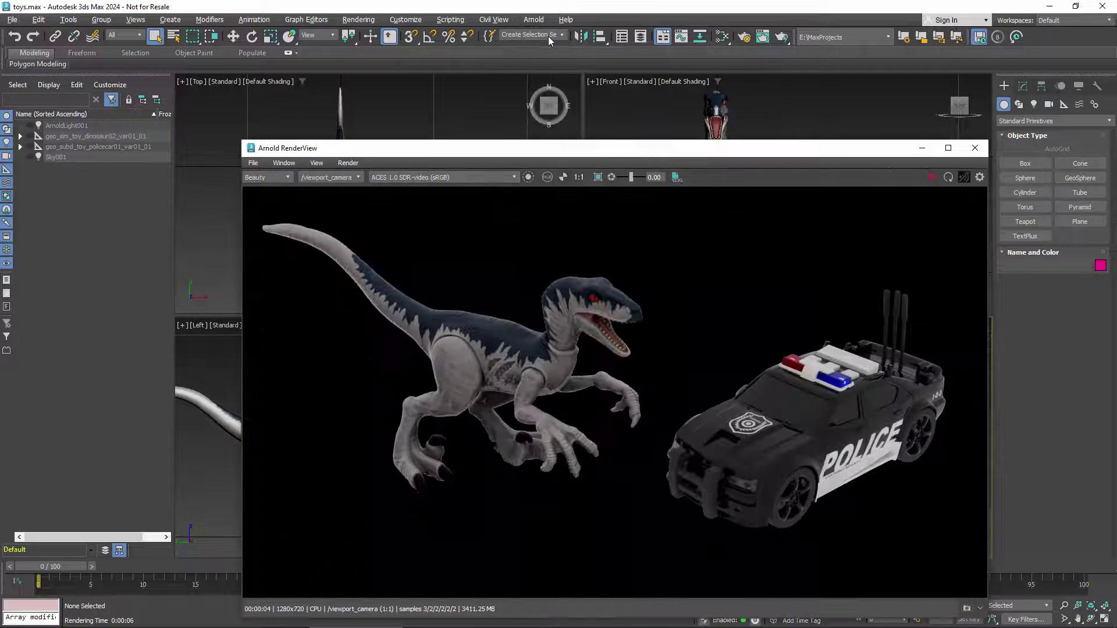
click(515, 177)
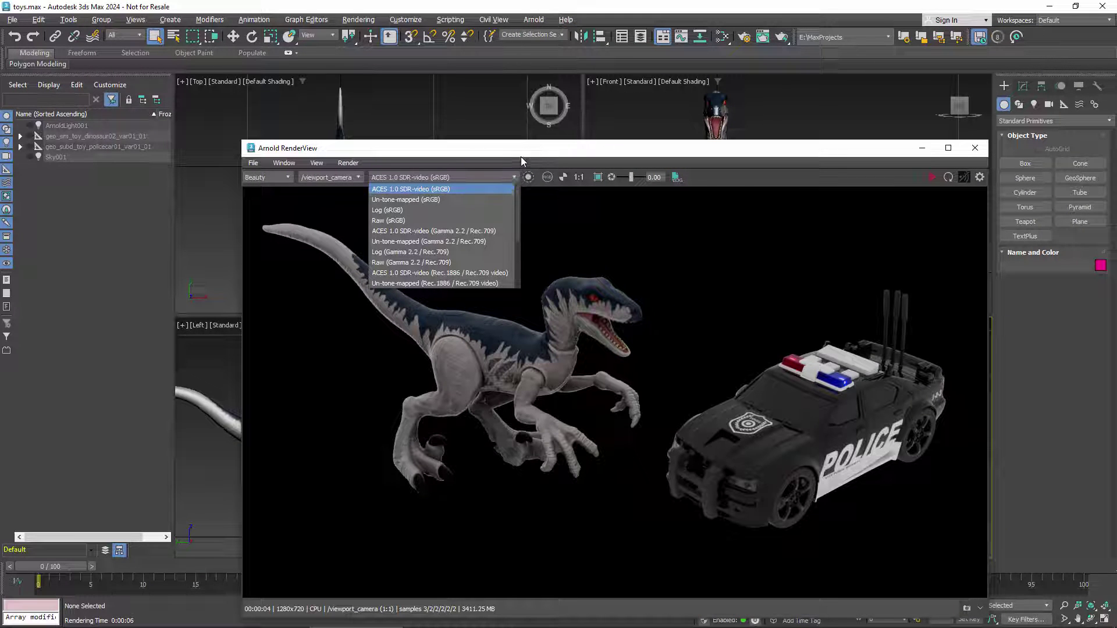
click(522, 156)
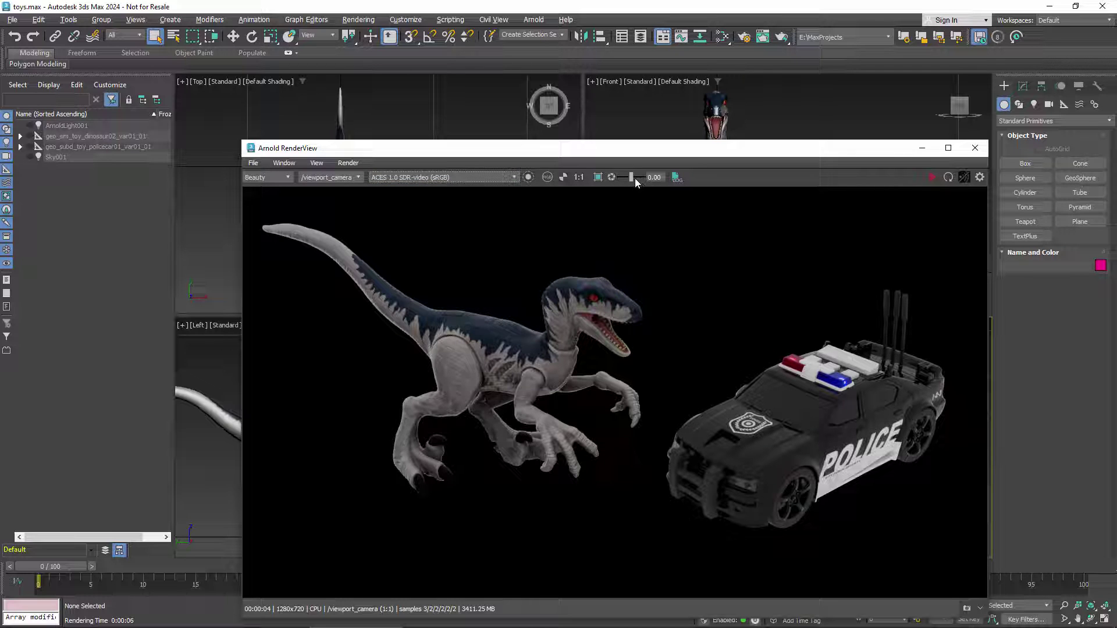
drag(634, 178, 627, 177)
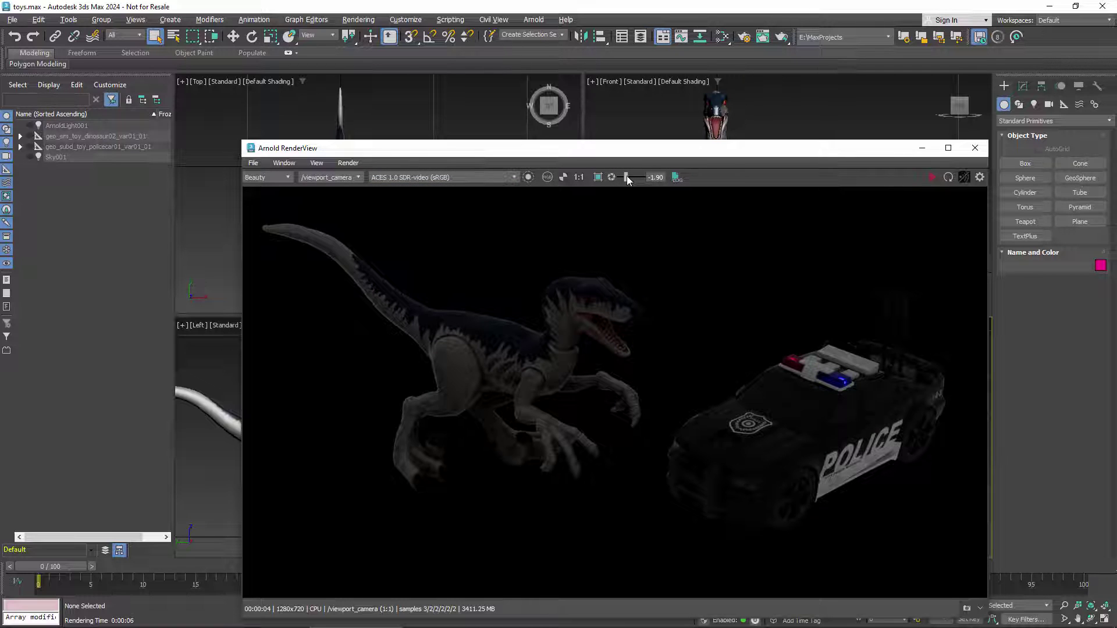
click(612, 177)
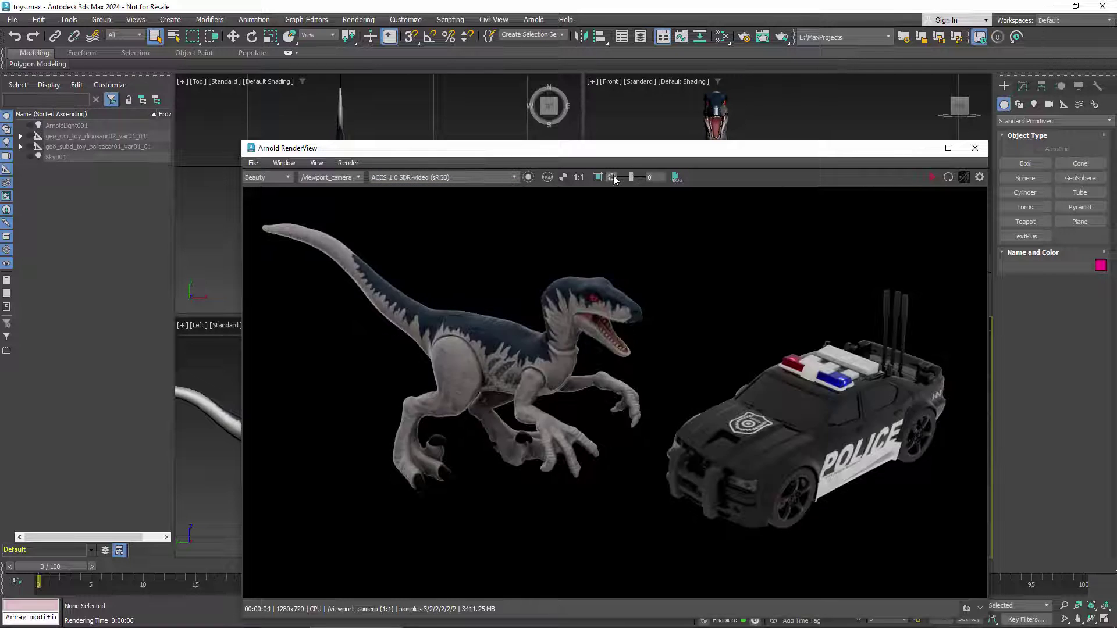
Step: Review RenderView's Save Image Options, keeping 8-bit formats only and Use Display Settings
click(253, 162)
click(268, 201)
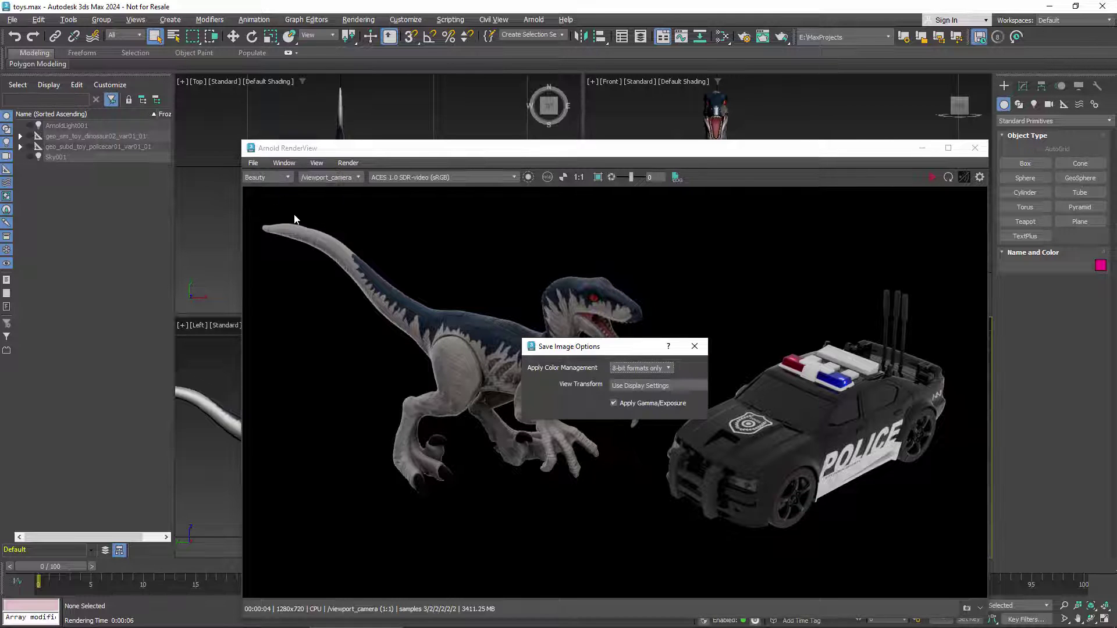
click(669, 369)
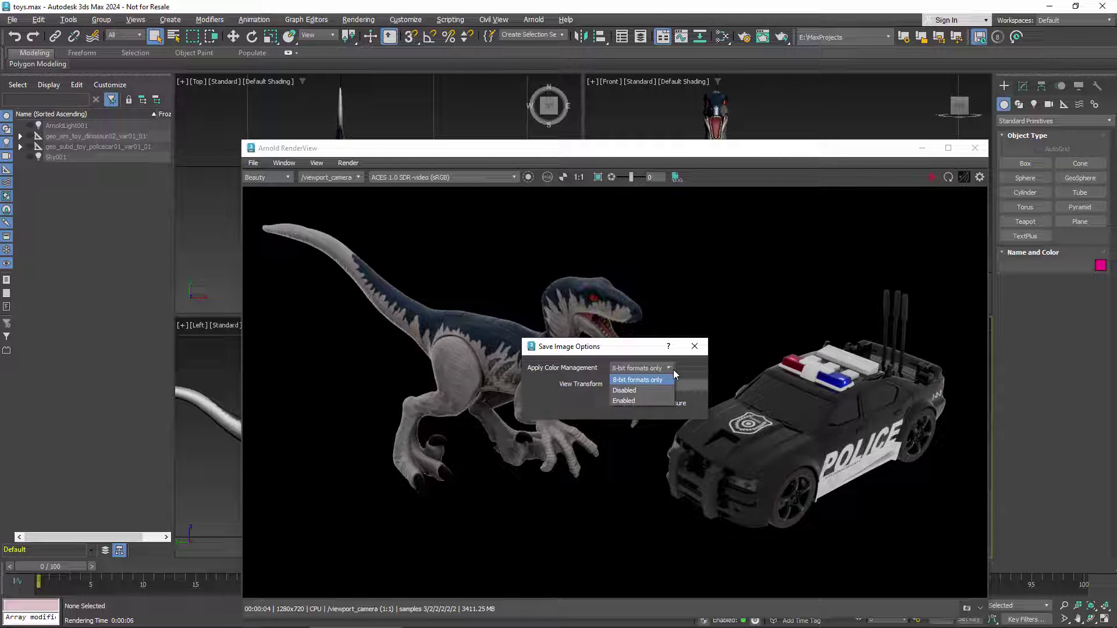
click(681, 370)
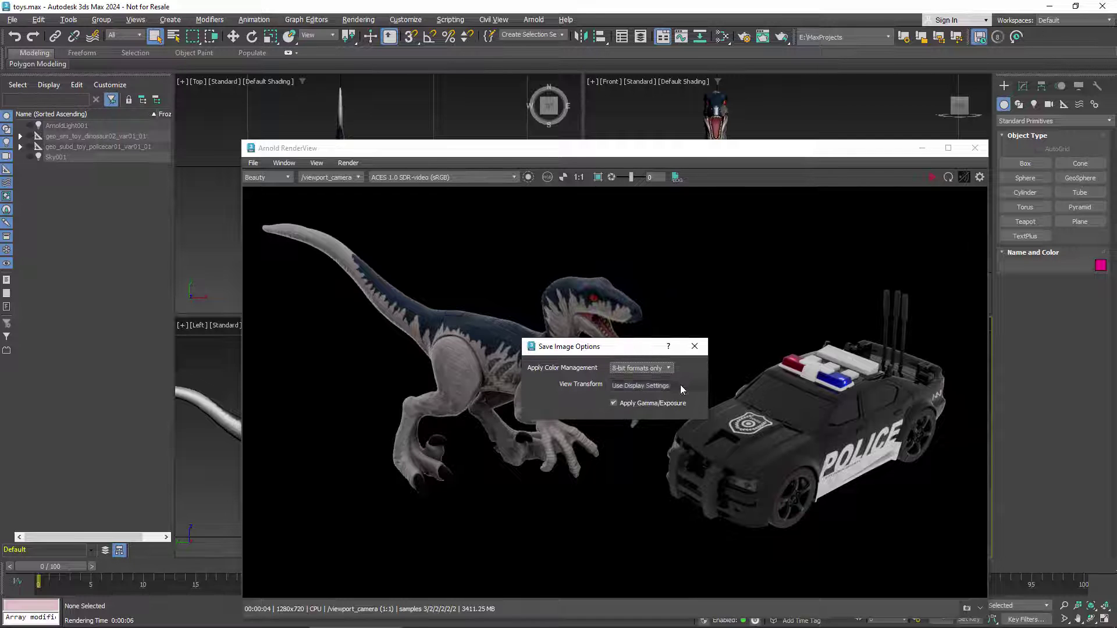
click(683, 387)
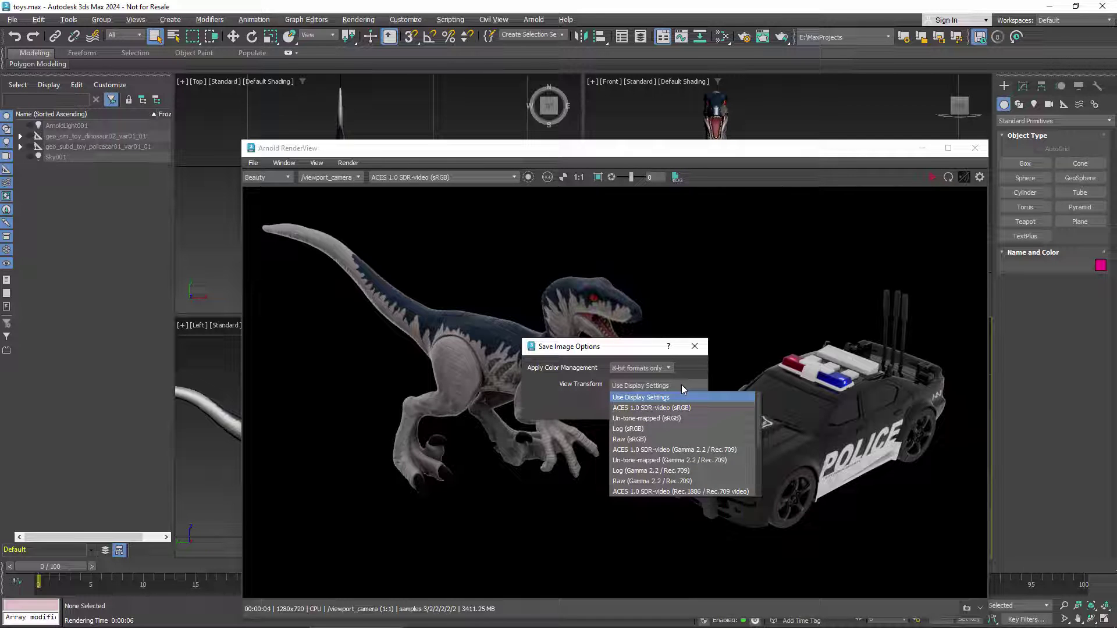
click(687, 371)
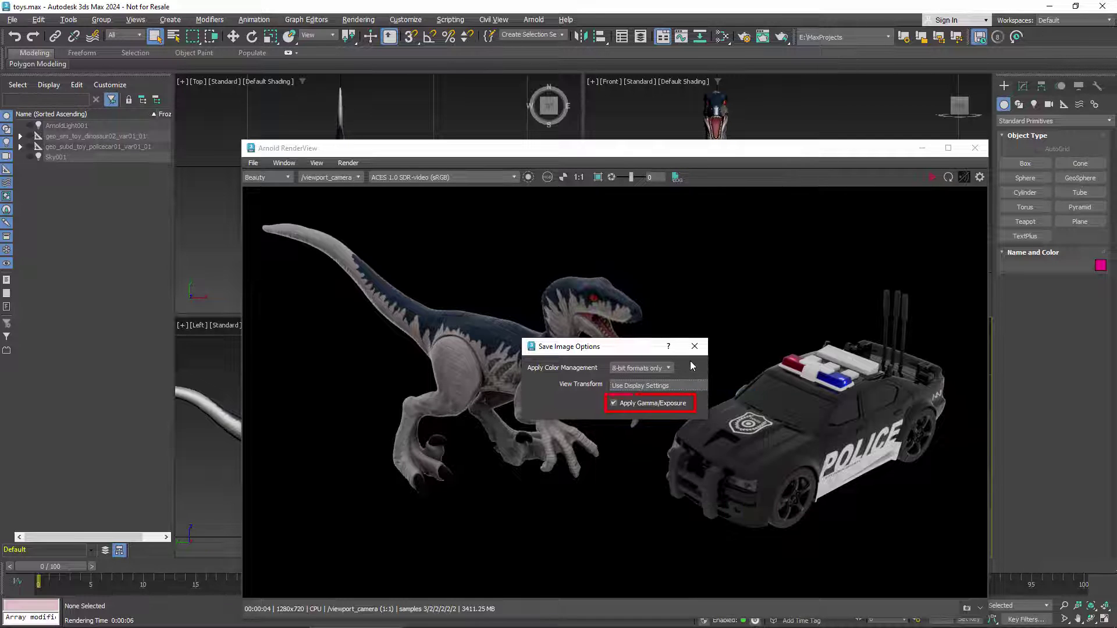